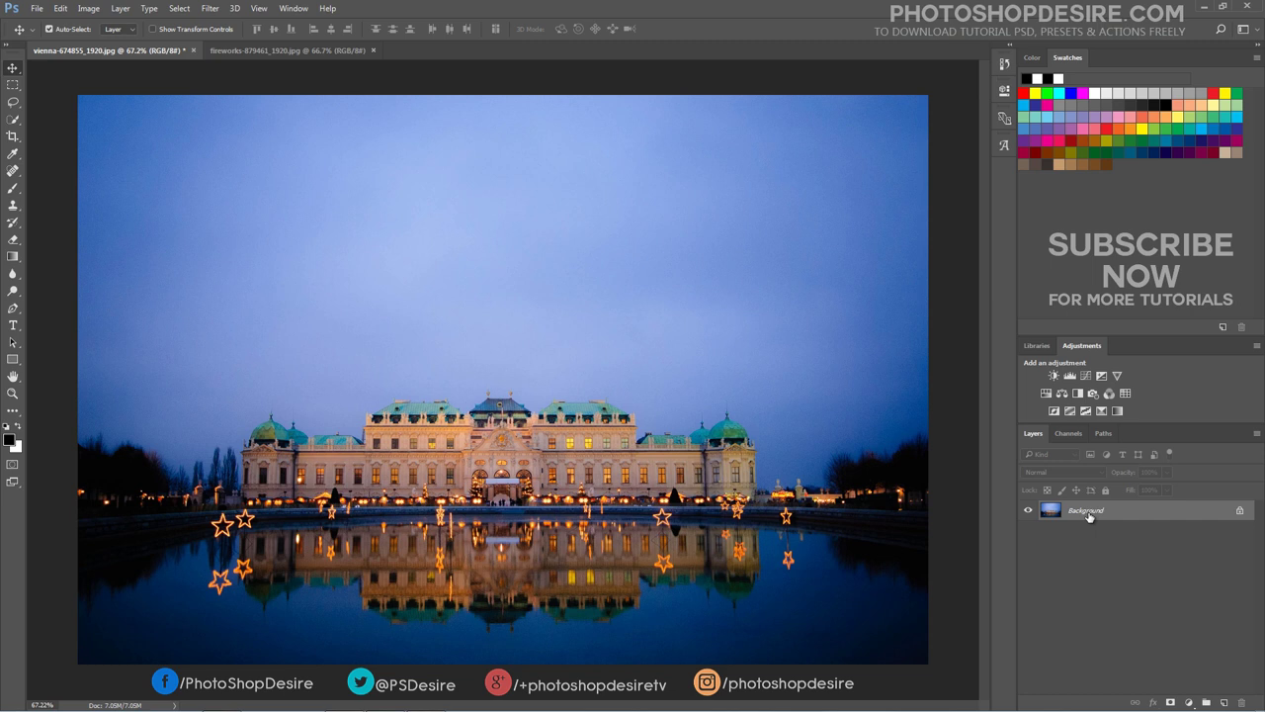
# Step: Duplicate the Background layer and rename the copy "Darker Sky"
pyautogui.moveTo(1088, 516); pyautogui.dragTo(965, 468)
pyautogui.click(121, 10)
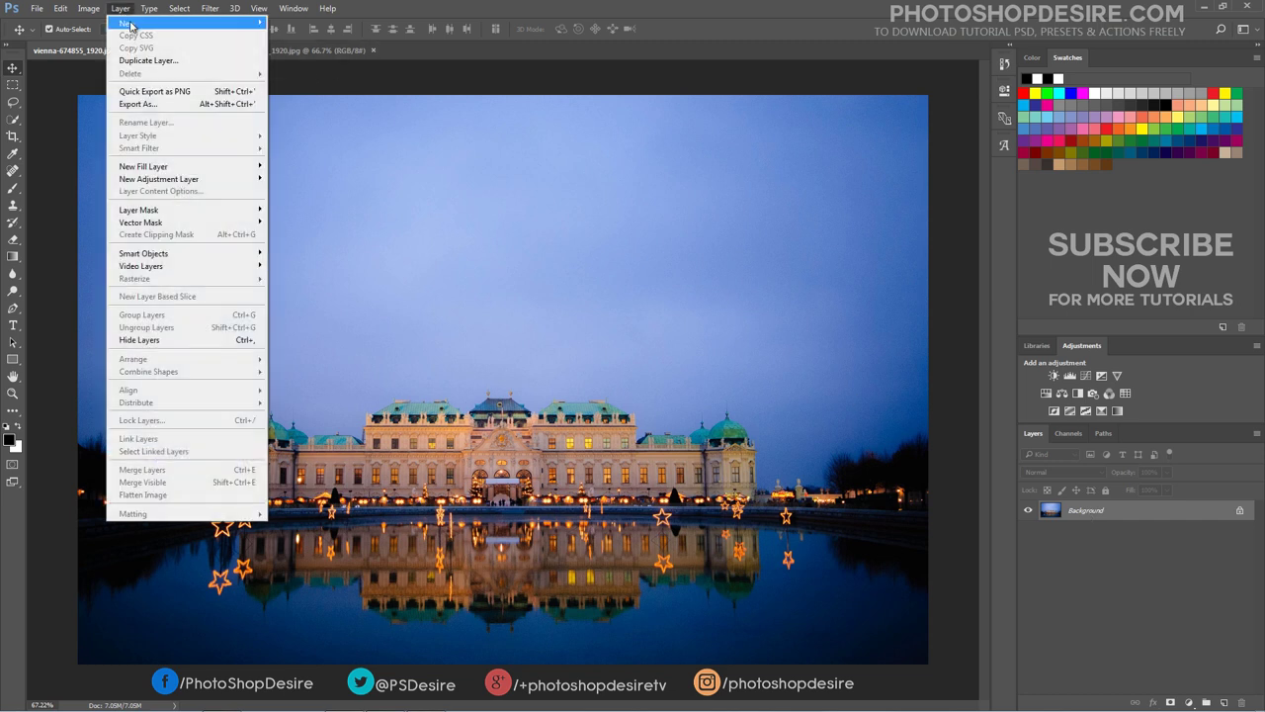
pyautogui.click(185, 62)
pyautogui.click(561, 146)
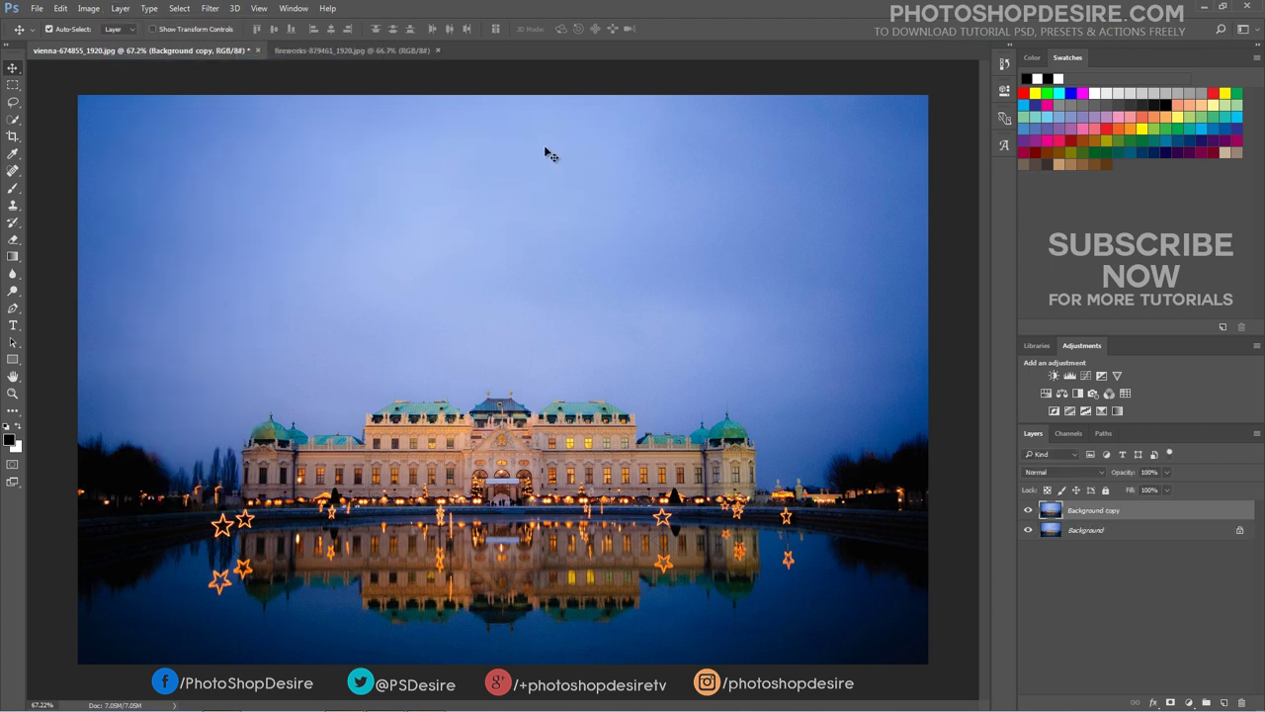
pyautogui.doubleClick(1109, 510)
pyautogui.write('Da')
pyautogui.press('Return')
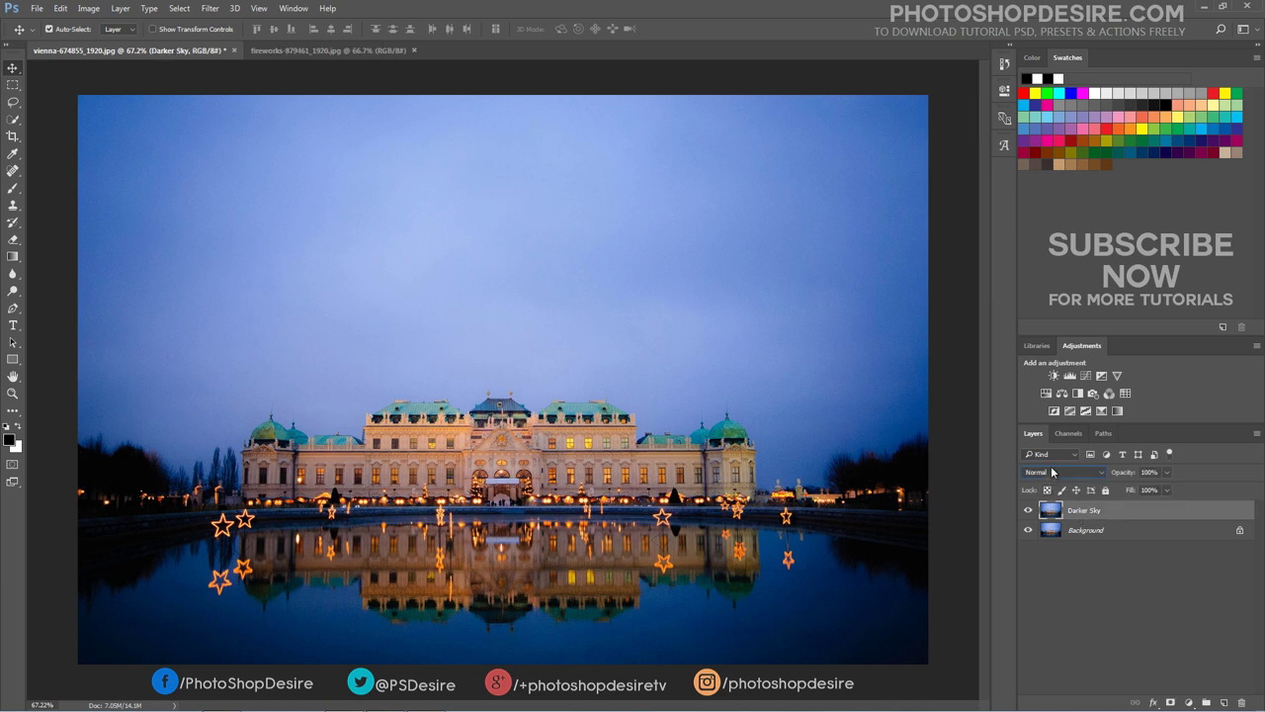
# Step: Set the Darker Sky layer's blend mode to Linear Burn and add a white layer mask that reveals all
pyautogui.click(1052, 473)
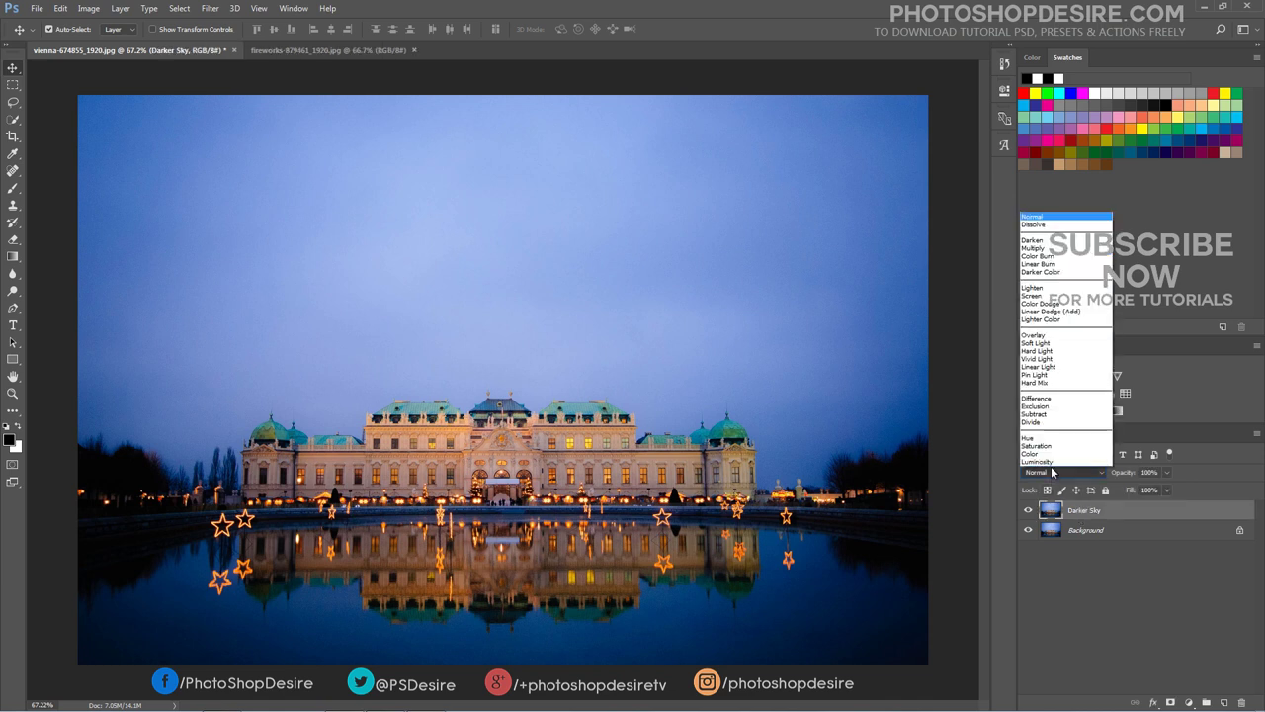
pyautogui.click(1036, 264)
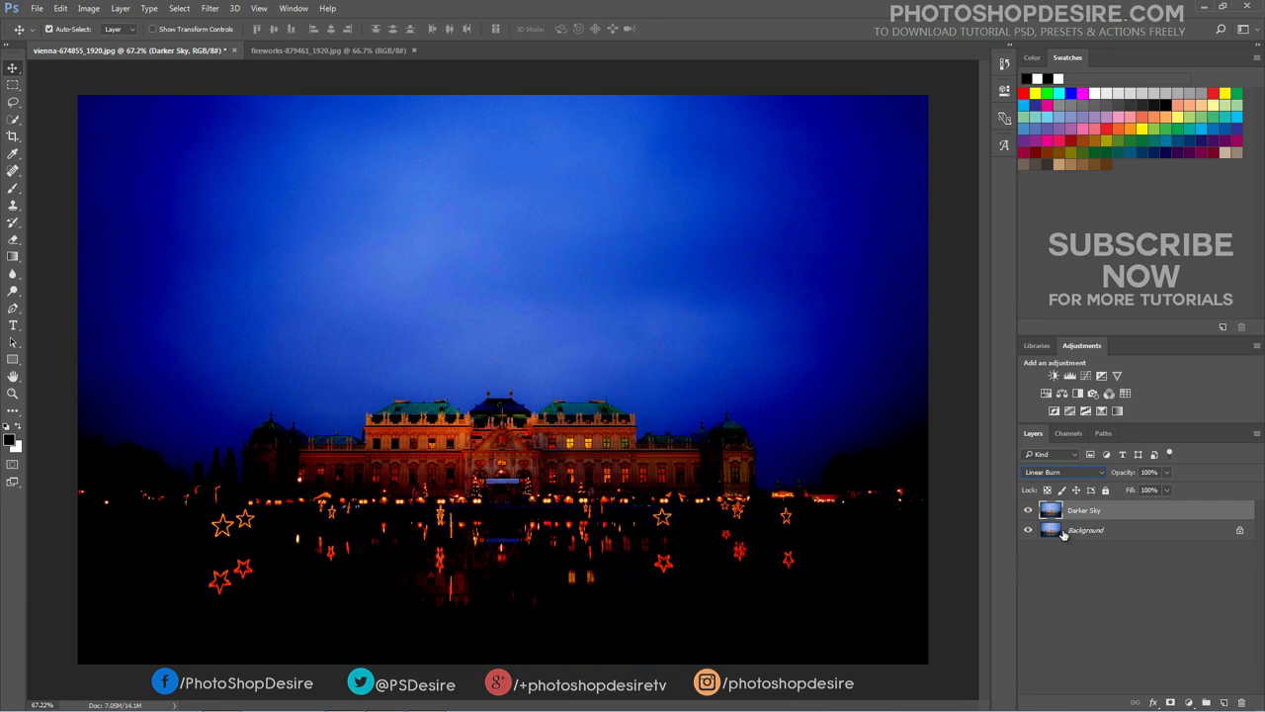
pyautogui.click(119, 8)
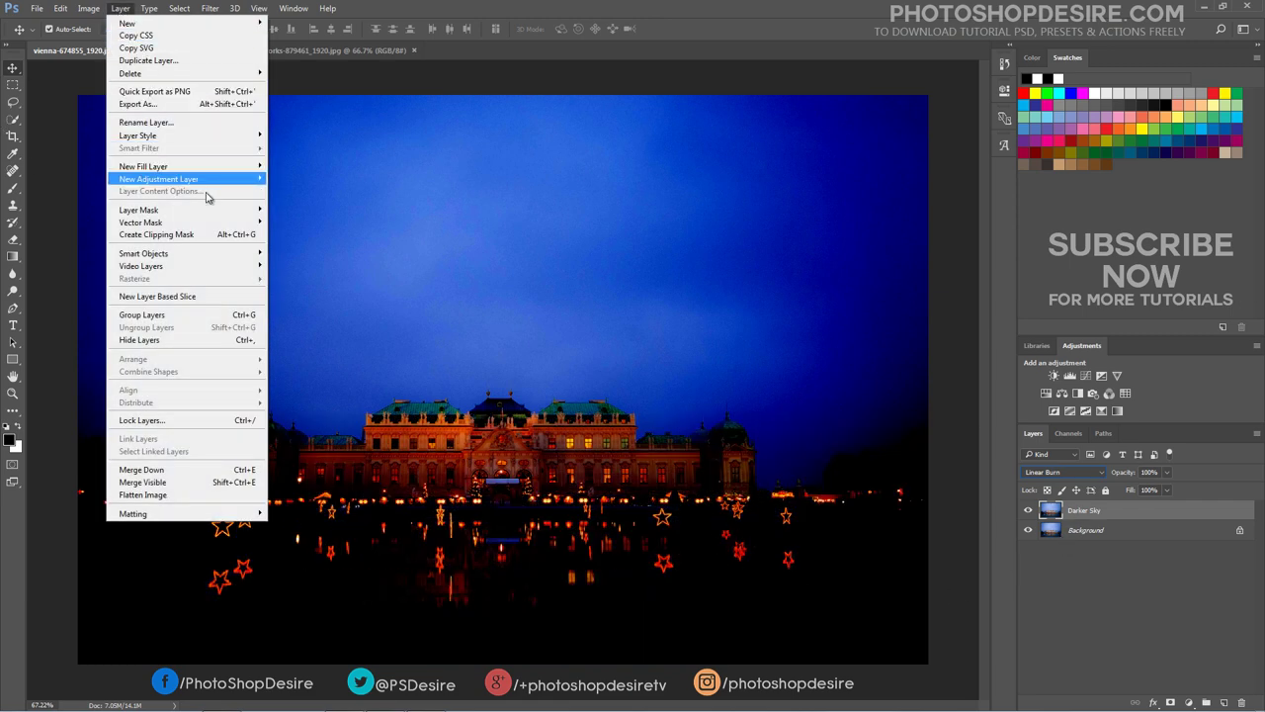
pyautogui.moveTo(253, 211)
pyautogui.click(317, 210)
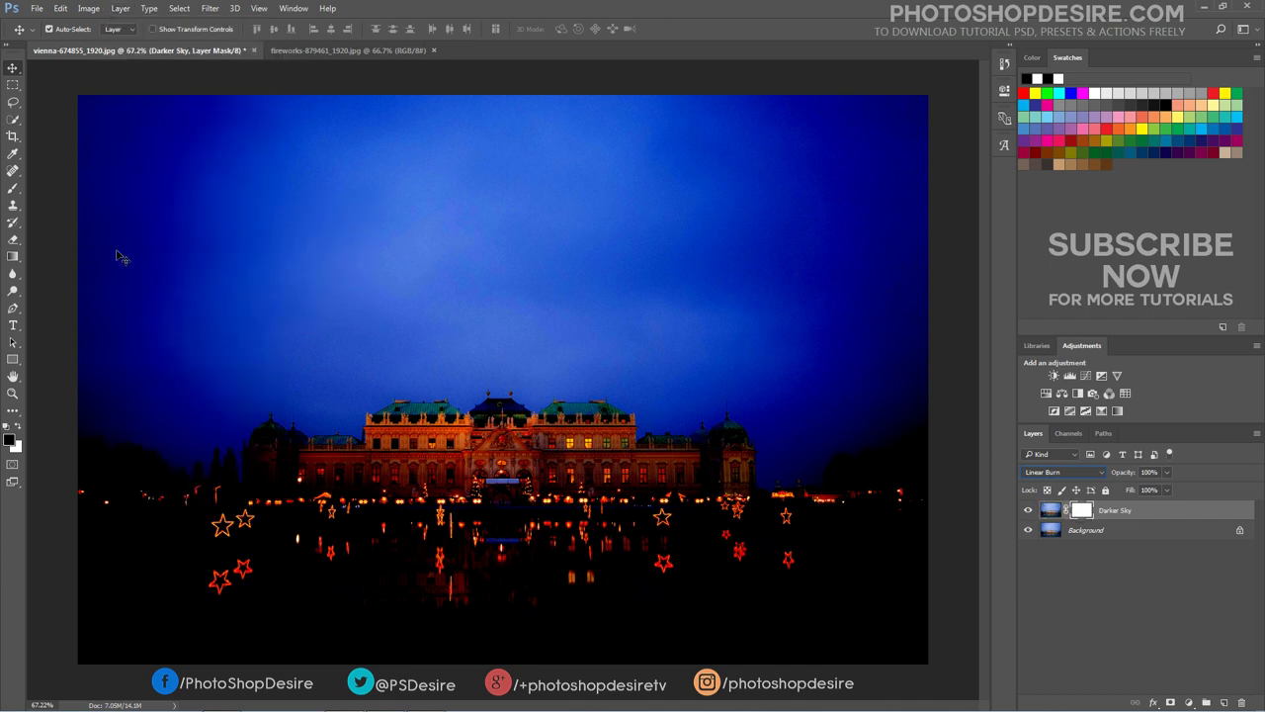
# Step: Draw a black-to-white linear gradient on the Darker Sky mask from the photo's bottom edge up into the middle of the sky
pyautogui.click(14, 256)
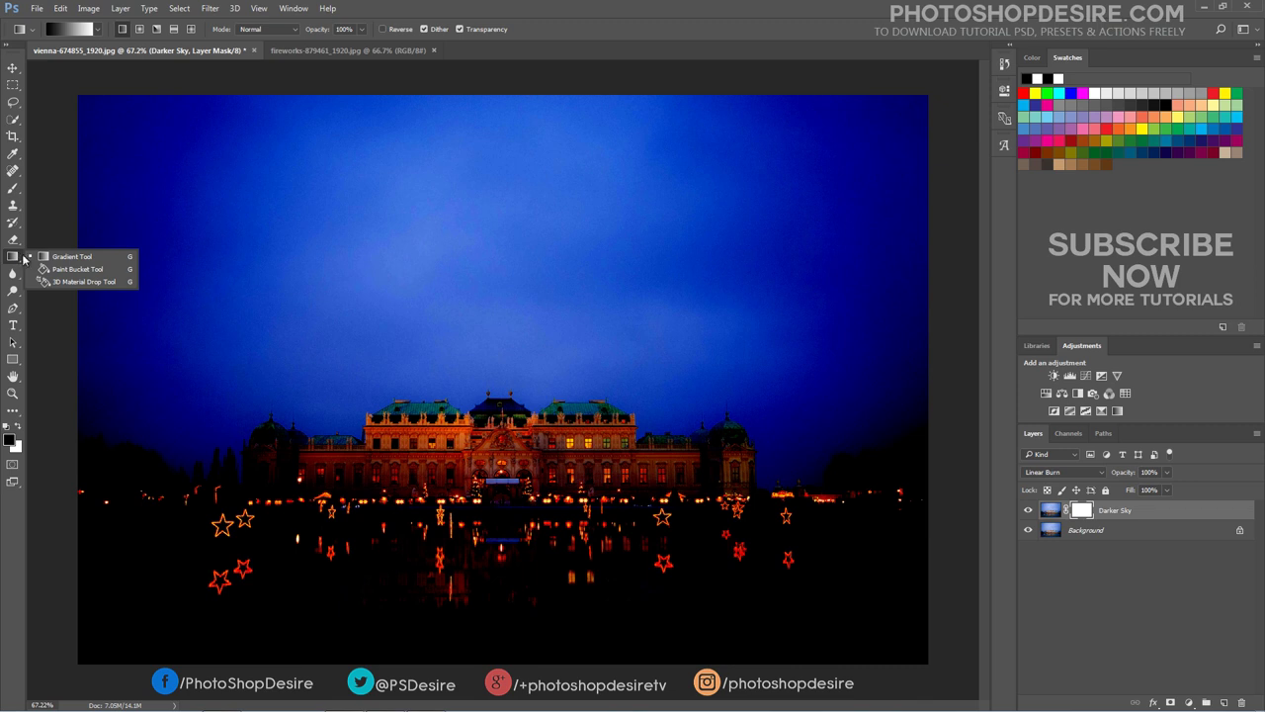
pyautogui.click(57, 259)
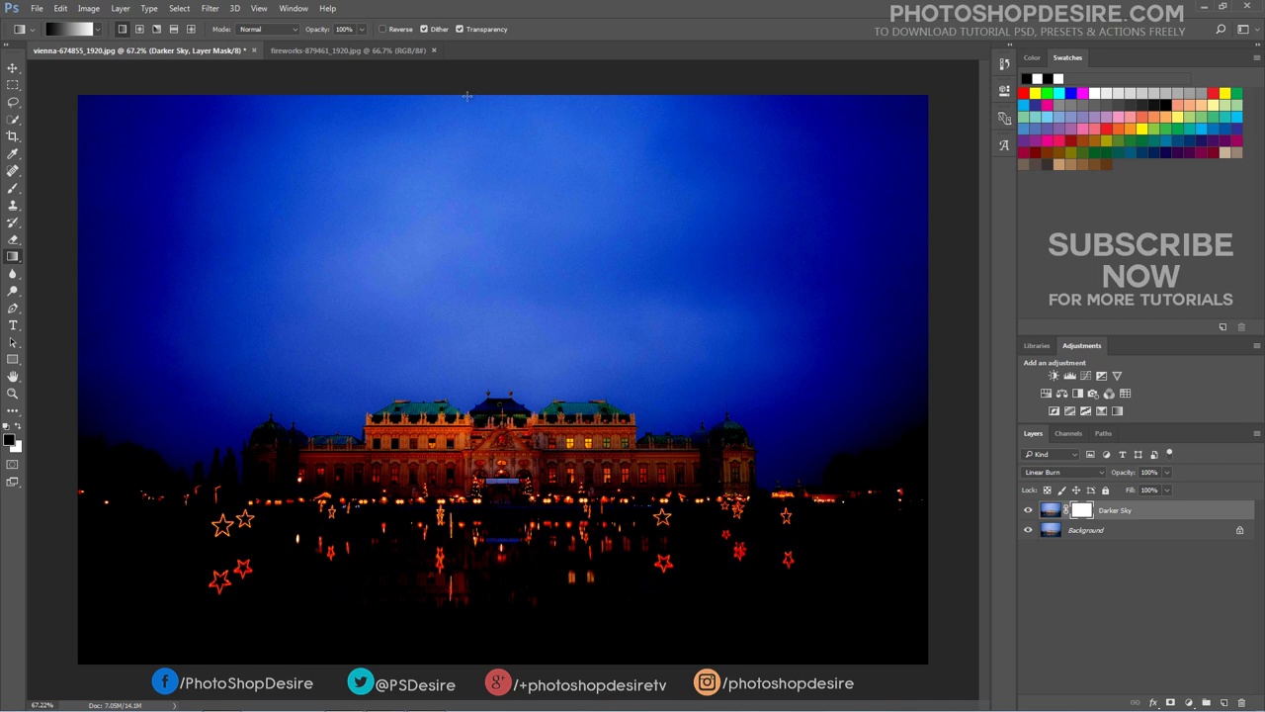
pyautogui.moveTo(468, 94); pyautogui.dragTo(473, 660)
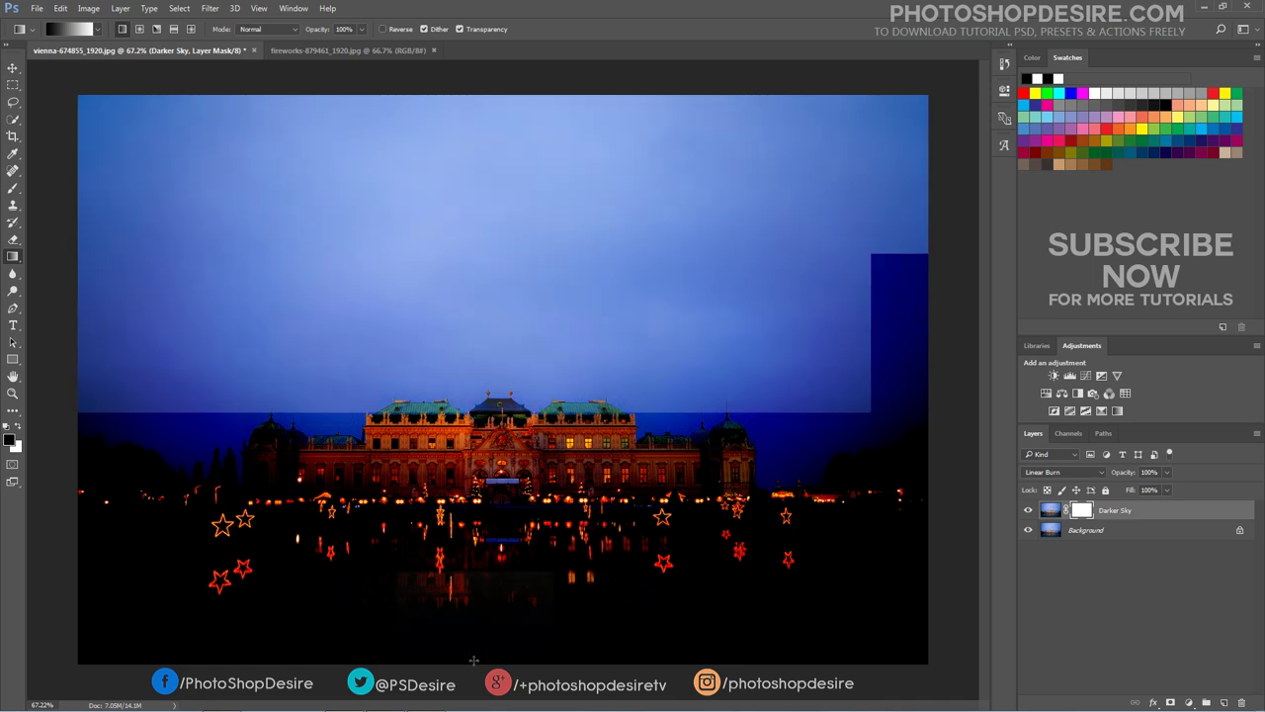
pyautogui.hotkey('ctrl', 'z')
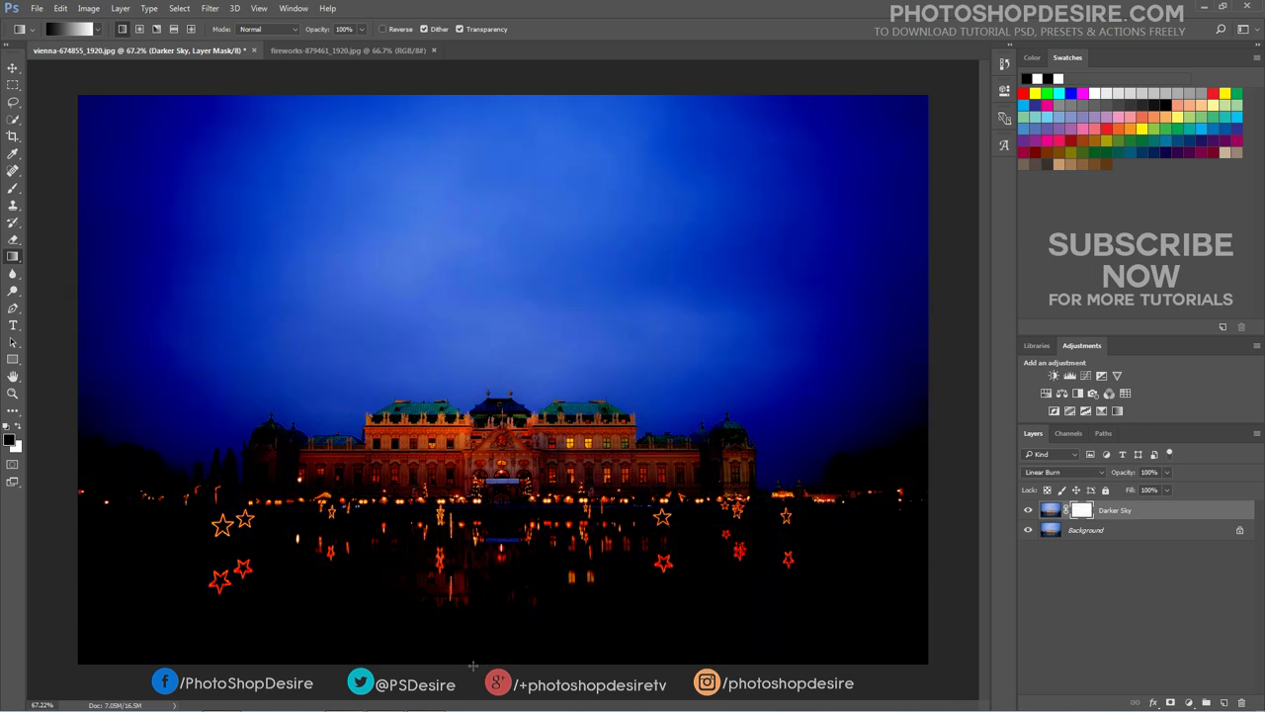
pyautogui.moveTo(474, 665); pyautogui.dragTo(495, 348)
pyautogui.moveTo(493, 301); pyautogui.dragTo(493, 301)
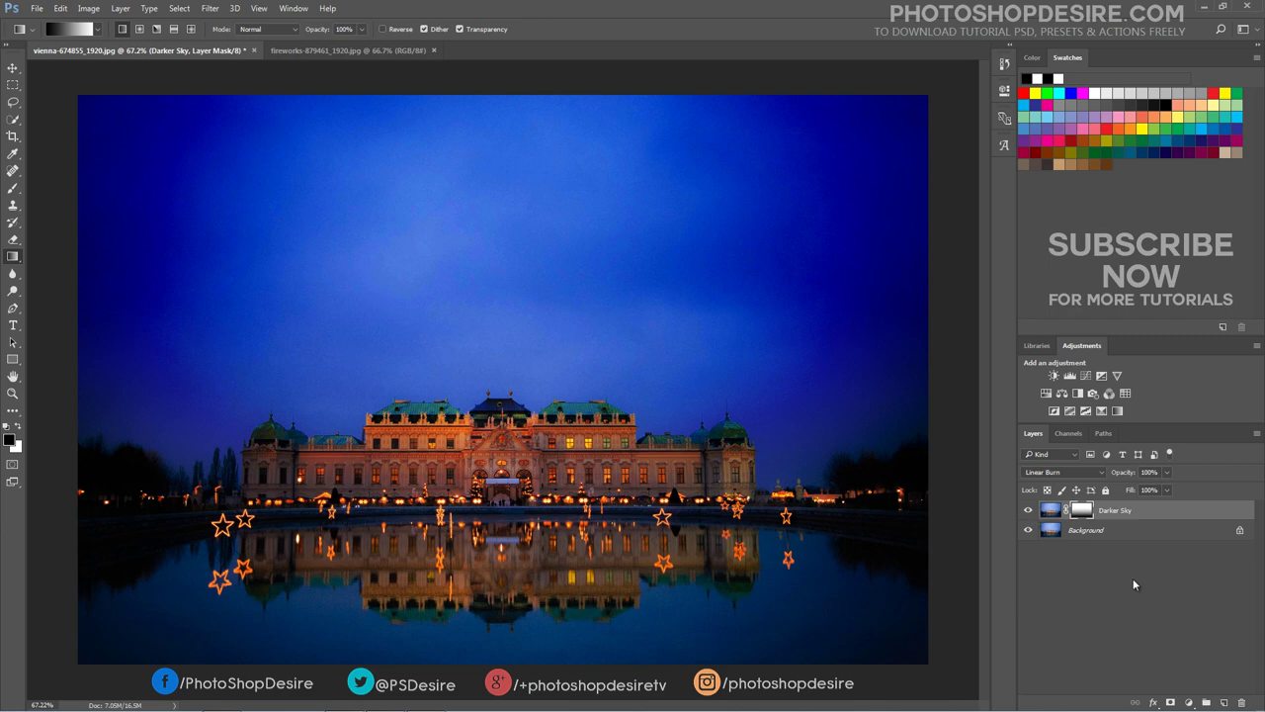
pyautogui.click(1028, 510)
pyautogui.click(1028, 510)
# Step: Copy the image from fireworks-879461_1920.jpg into vienna-674855_1920.jpg as a new layer covering the photo
pyautogui.click(13, 67)
pyautogui.click(295, 51)
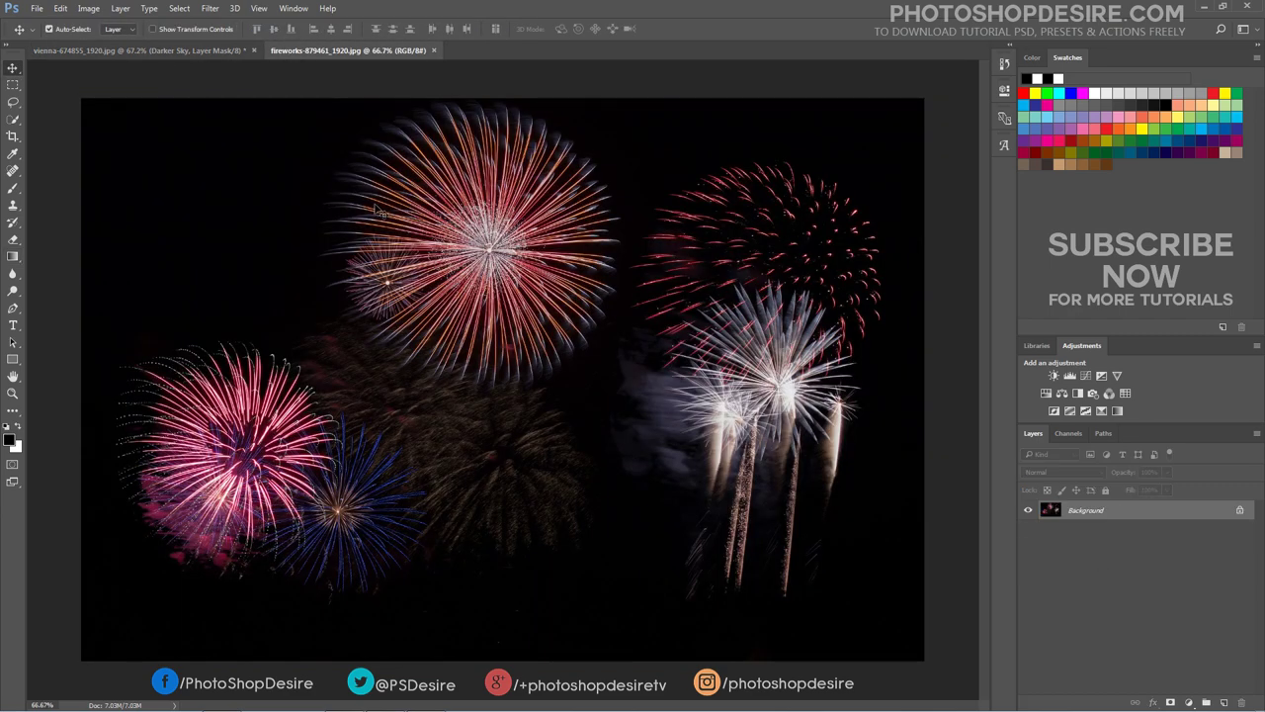
pyautogui.moveTo(211, 57); pyautogui.dragTo(524, 287)
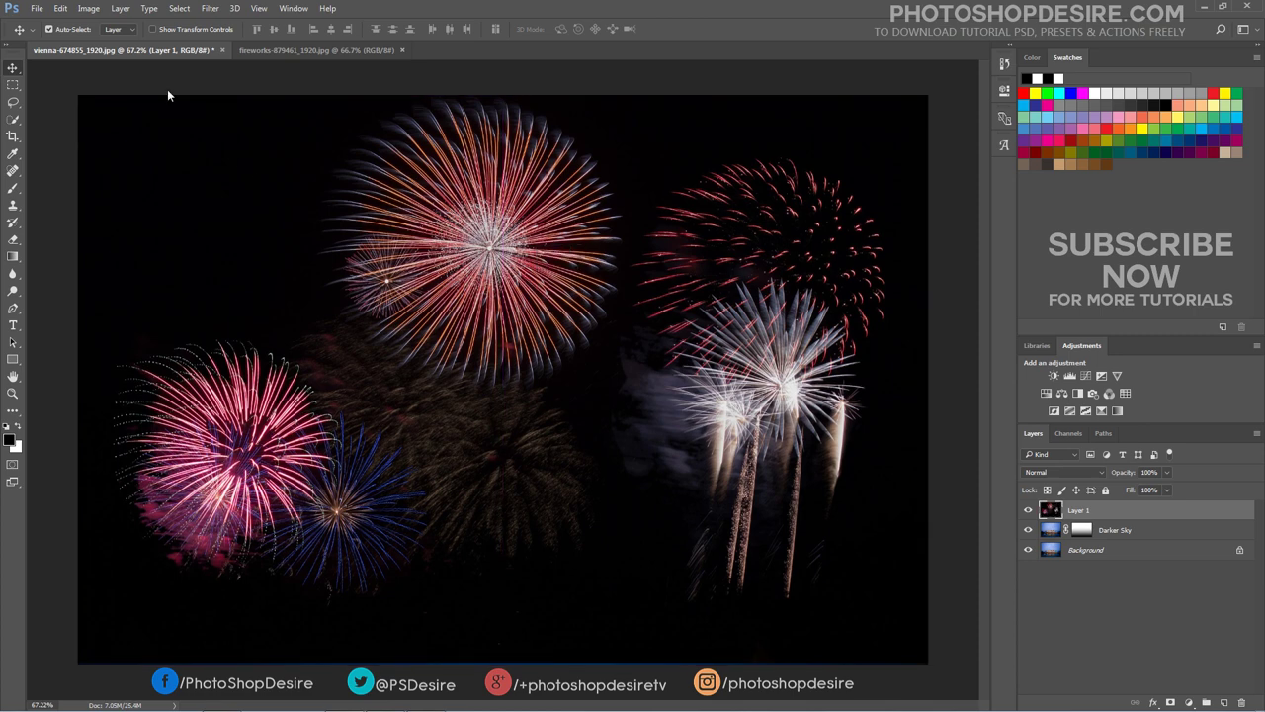
# Step: Scale the fireworks layer proportionally to slightly over half size and move it up into the sky above the palace
pyautogui.click(61, 8)
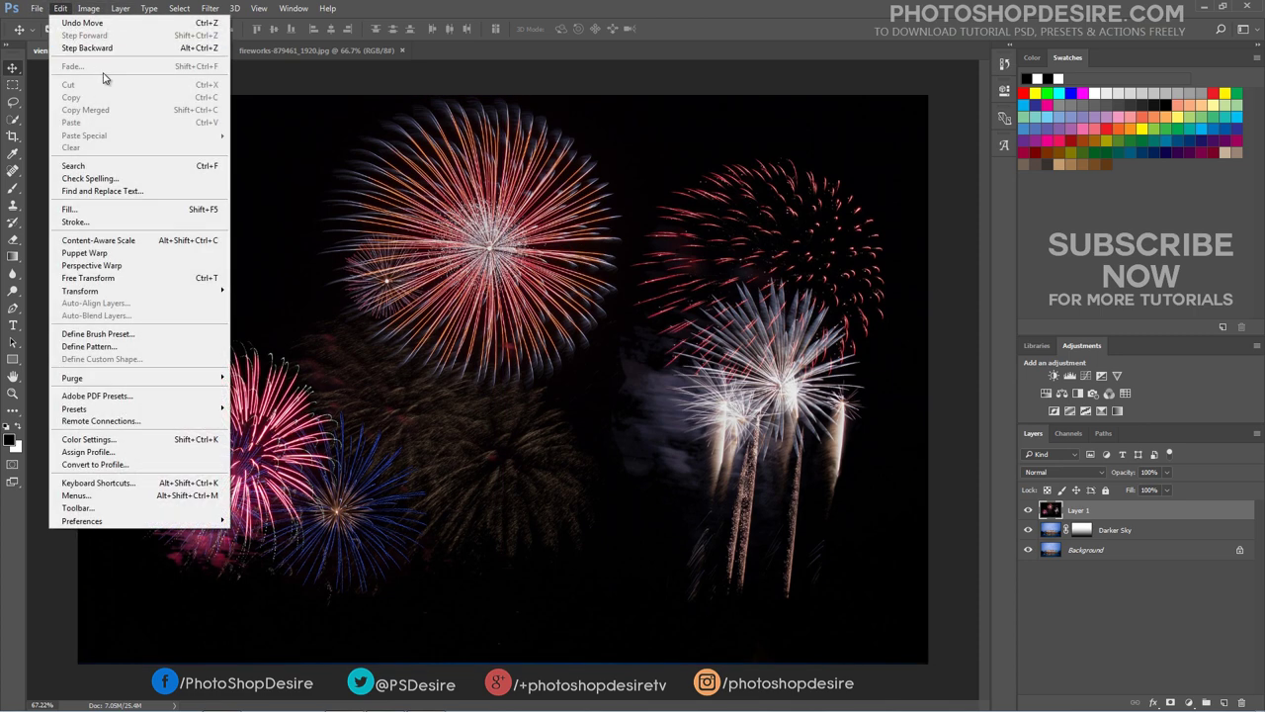
pyautogui.moveTo(206, 290)
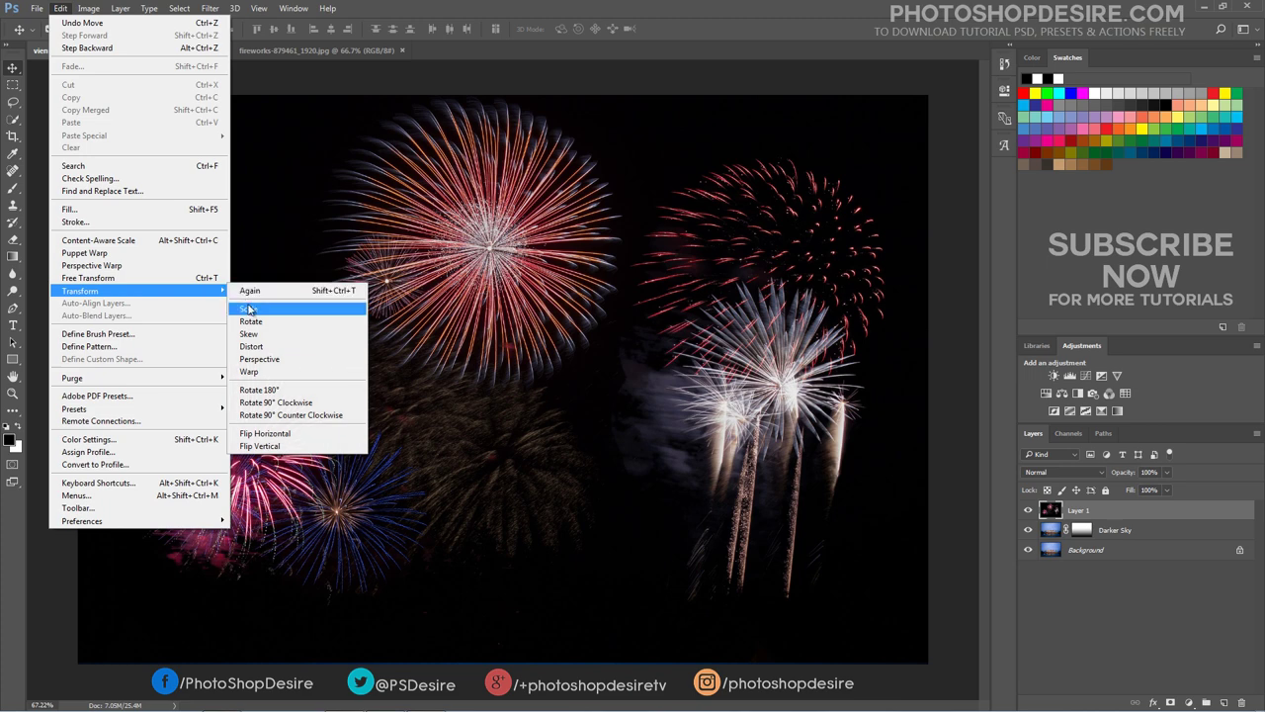
pyautogui.click(248, 310)
pyautogui.click(228, 28)
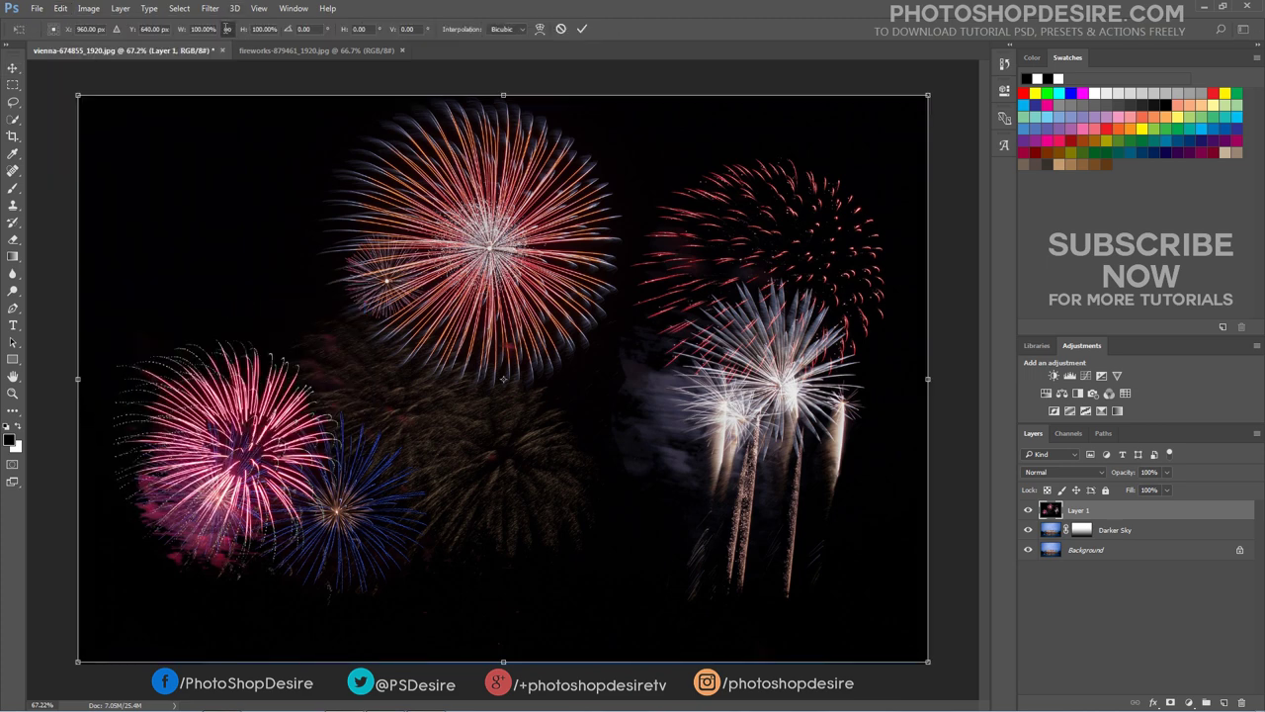
pyautogui.moveTo(181, 28); pyautogui.dragTo(152, 28)
pyautogui.press('Return')
pyautogui.moveTo(609, 297); pyautogui.dragTo(616, 228)
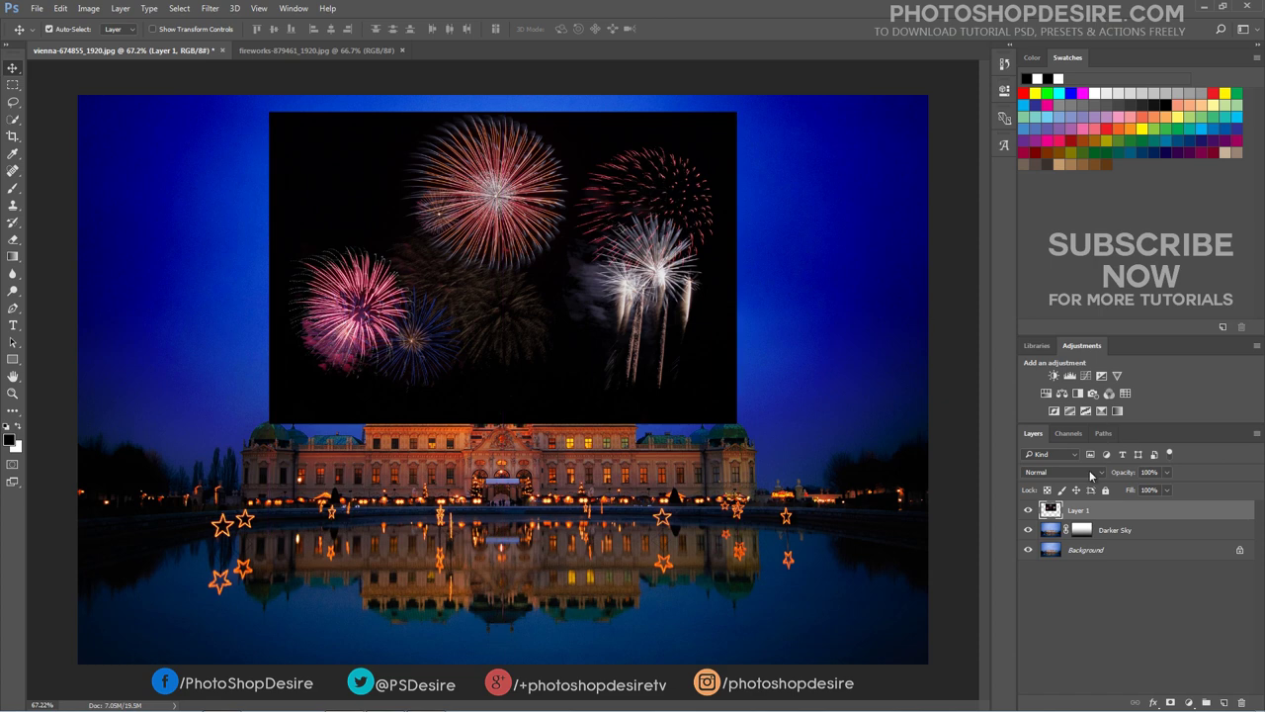
# Step: Set the fireworks layer's blend mode to Screen and shift it slightly down toward the palace roof
pyautogui.click(1090, 477)
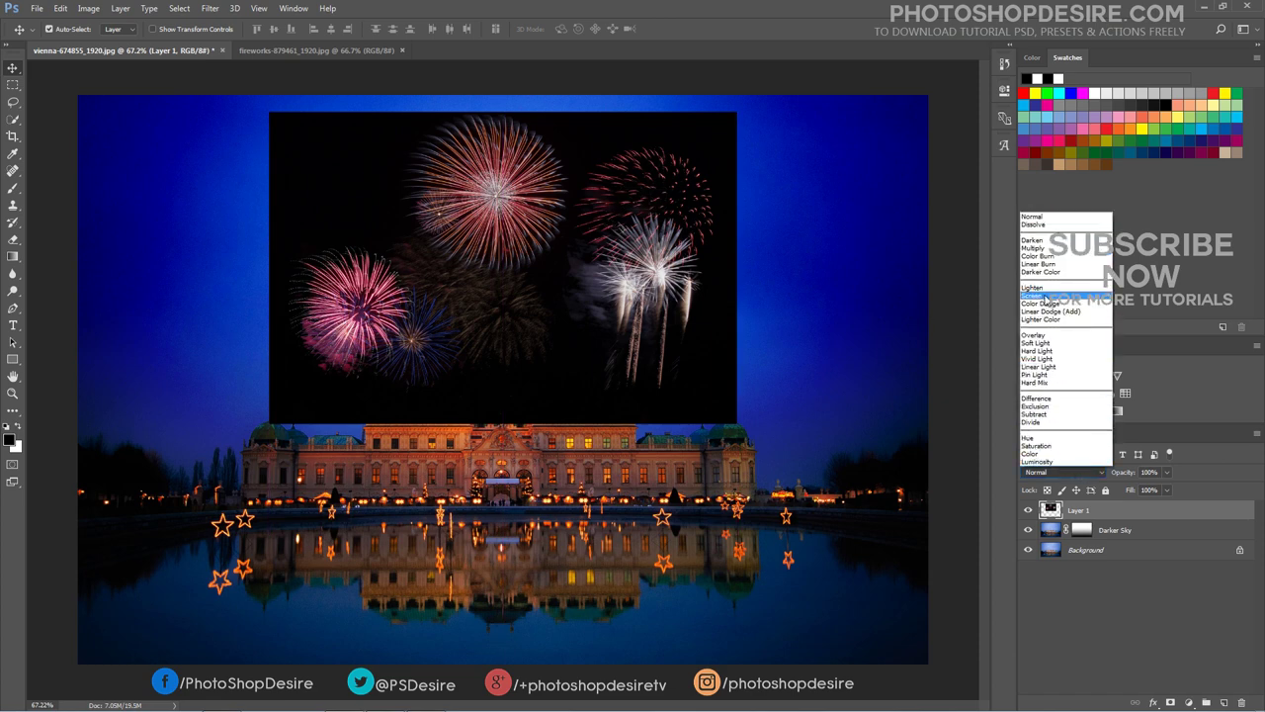
pyautogui.click(1038, 295)
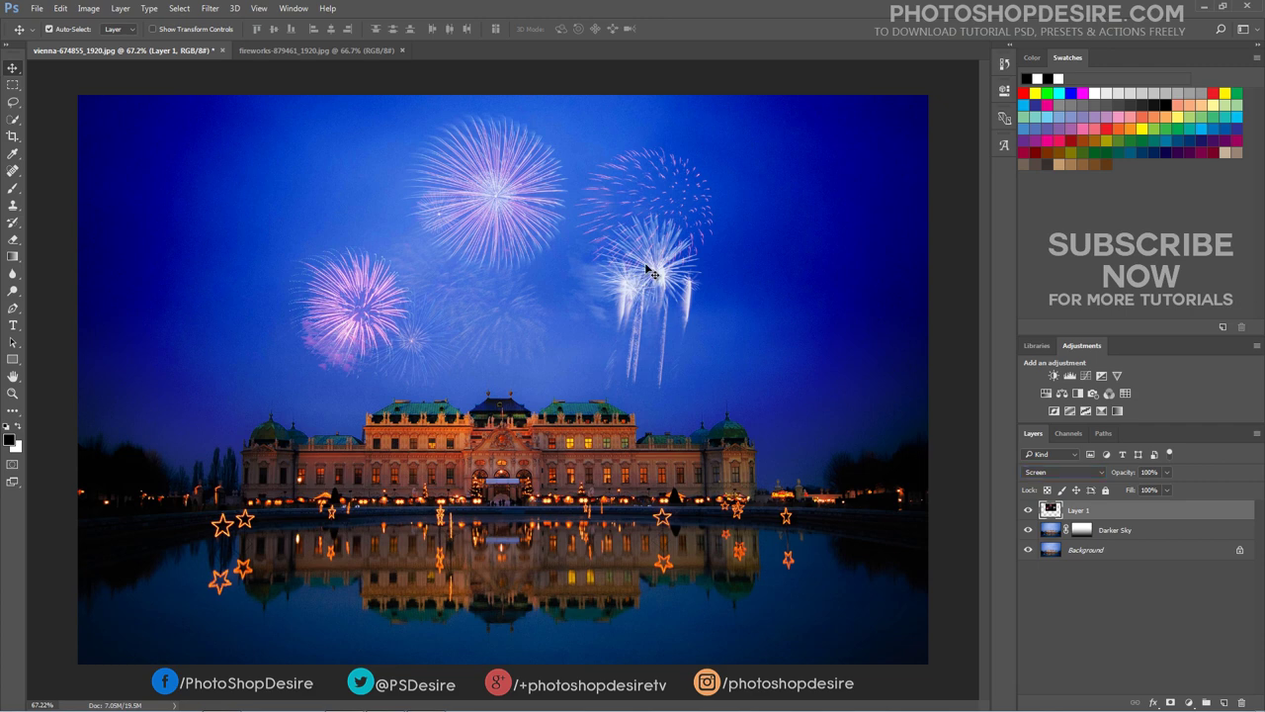
pyautogui.moveTo(648, 271); pyautogui.dragTo(650, 287)
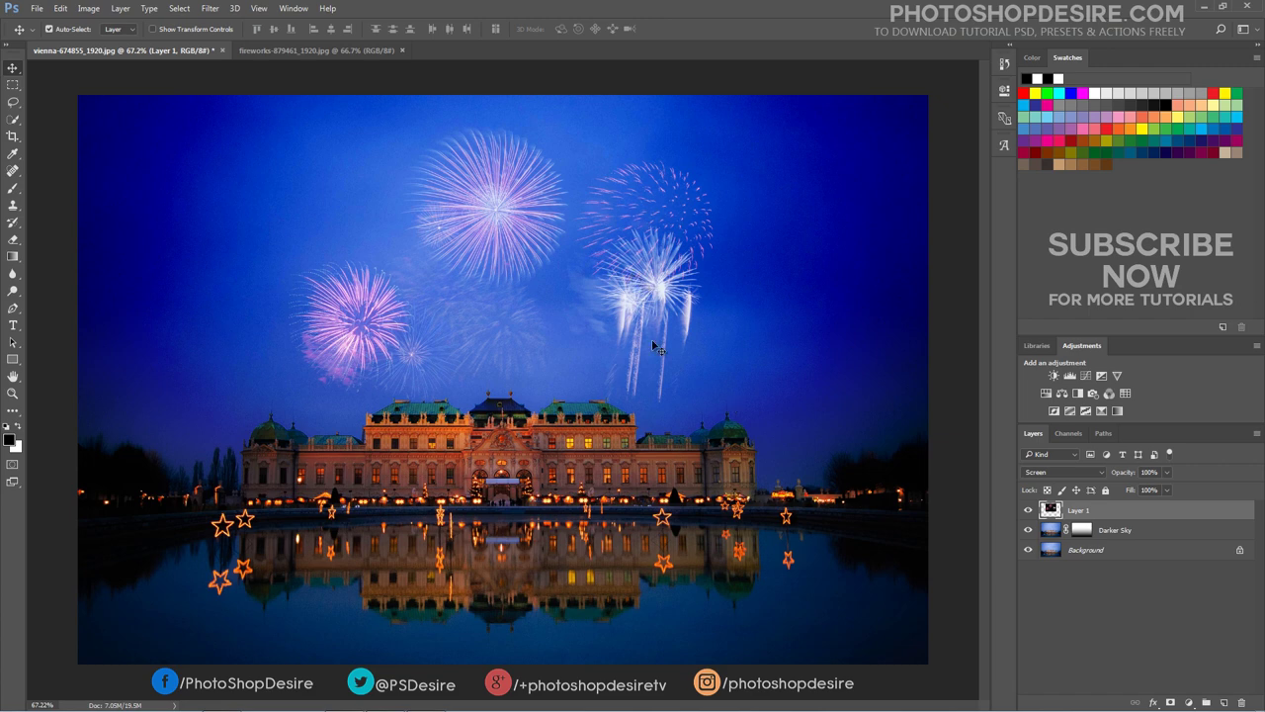
# Step: Scale the fireworks layer up proportionally to 119% and compare the picture with and without it
pyautogui.hotkey('ctrl', 't')
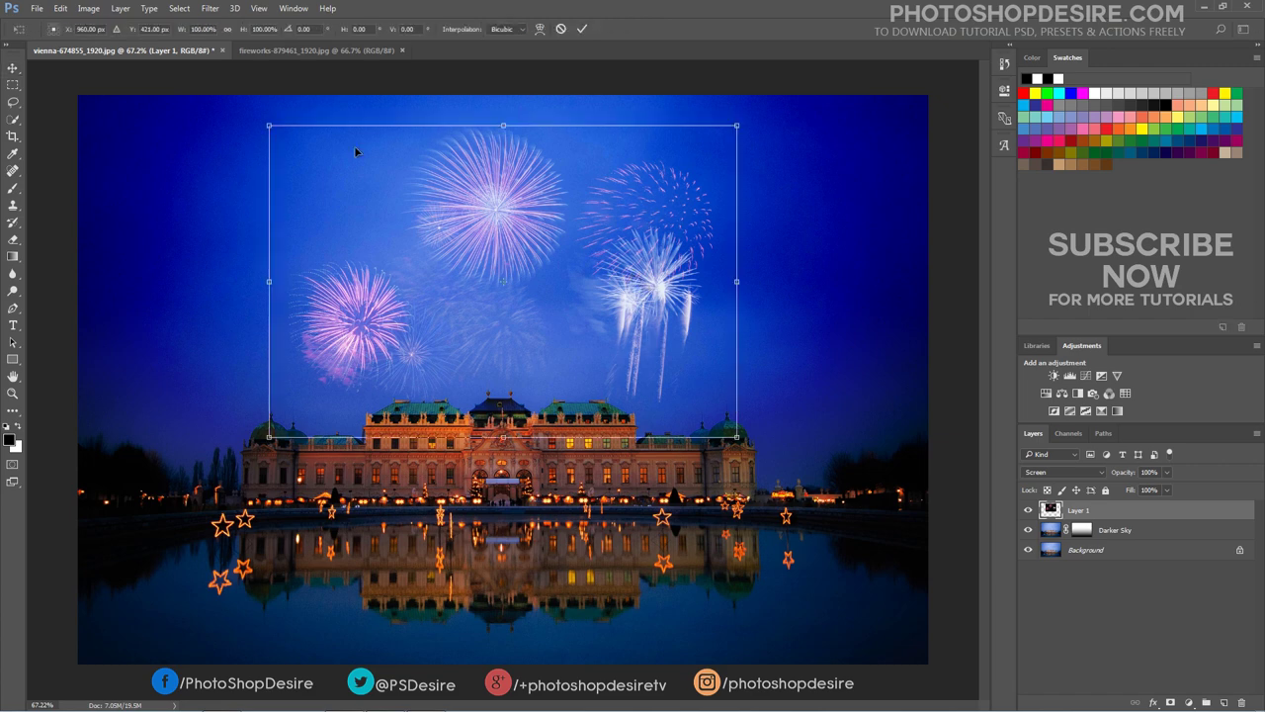
pyautogui.moveTo(178, 30); pyautogui.dragTo(191, 30)
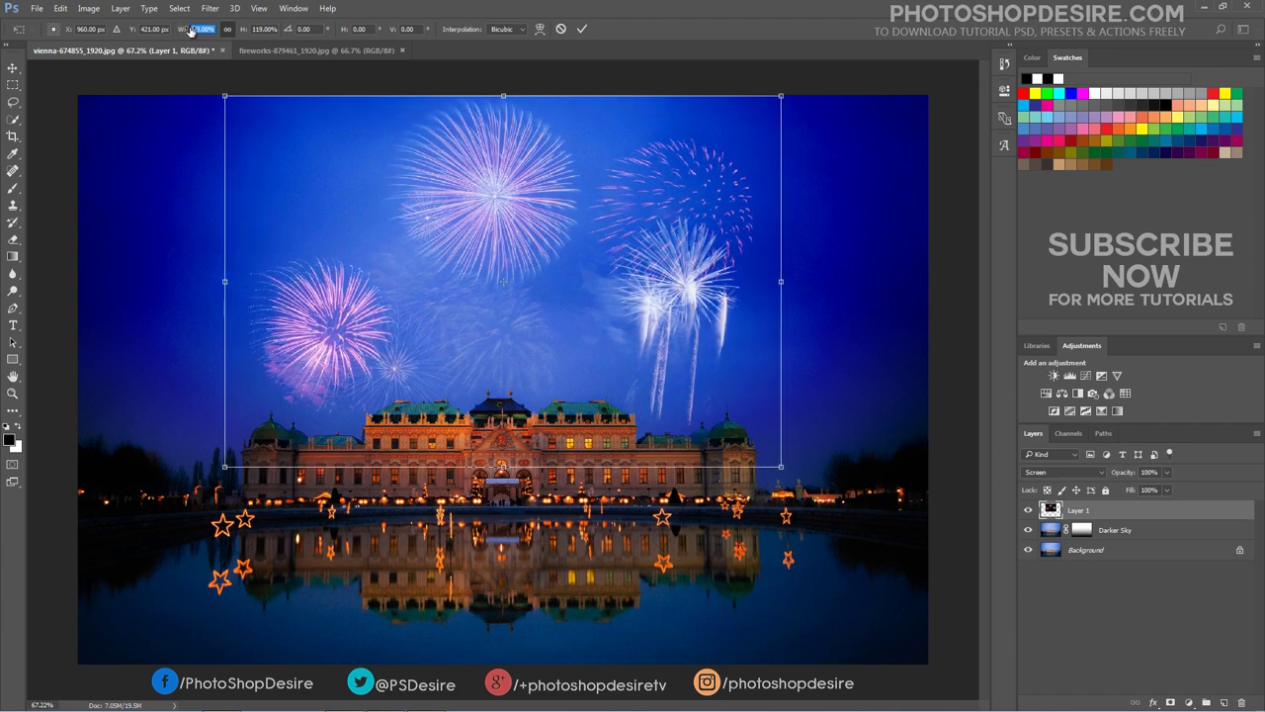
pyautogui.press('Return')
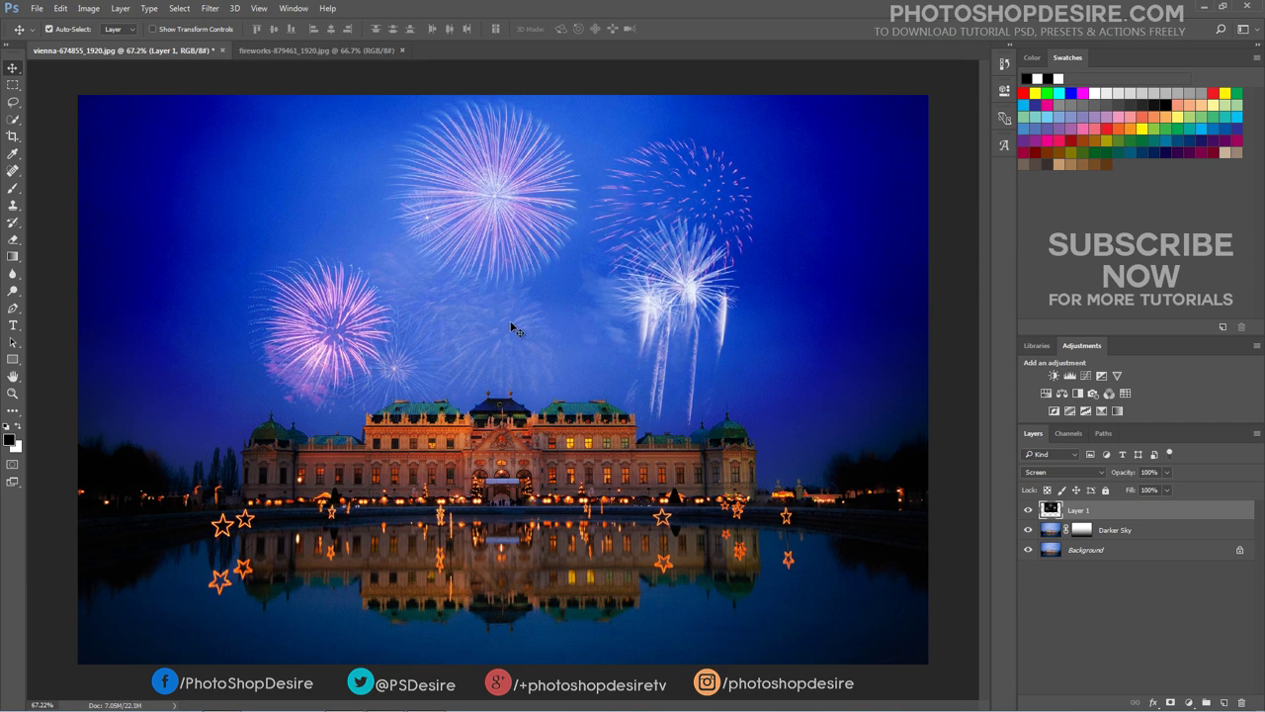
pyautogui.click(1028, 510)
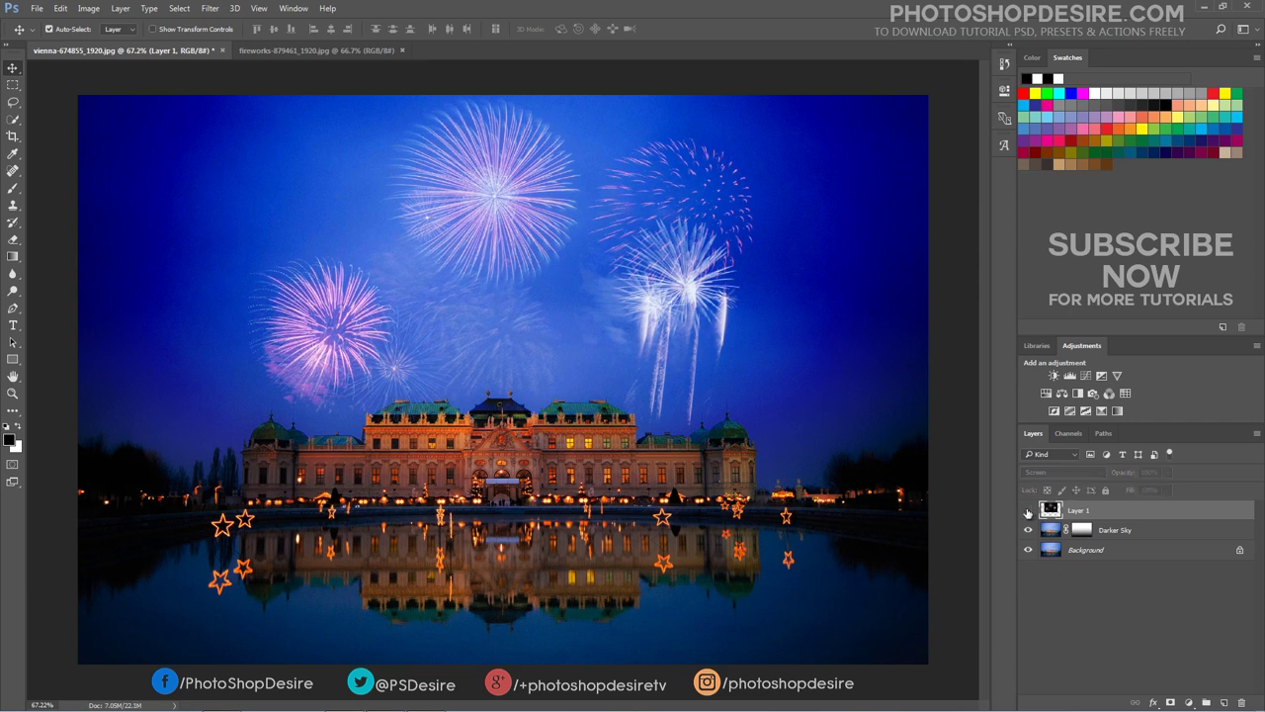
pyautogui.click(1028, 510)
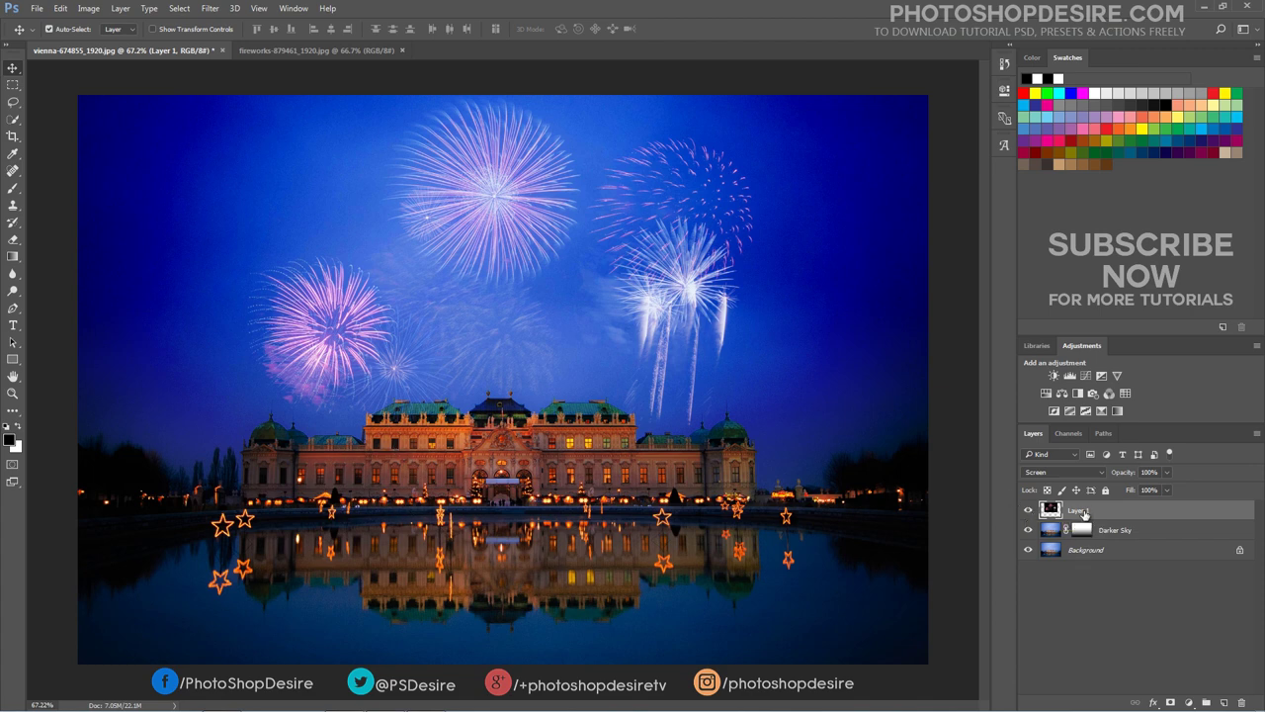
# Step: Add a layer mask to the fireworks layer and paint black with a 150 px brush across the palace facade
pyautogui.click(1171, 702)
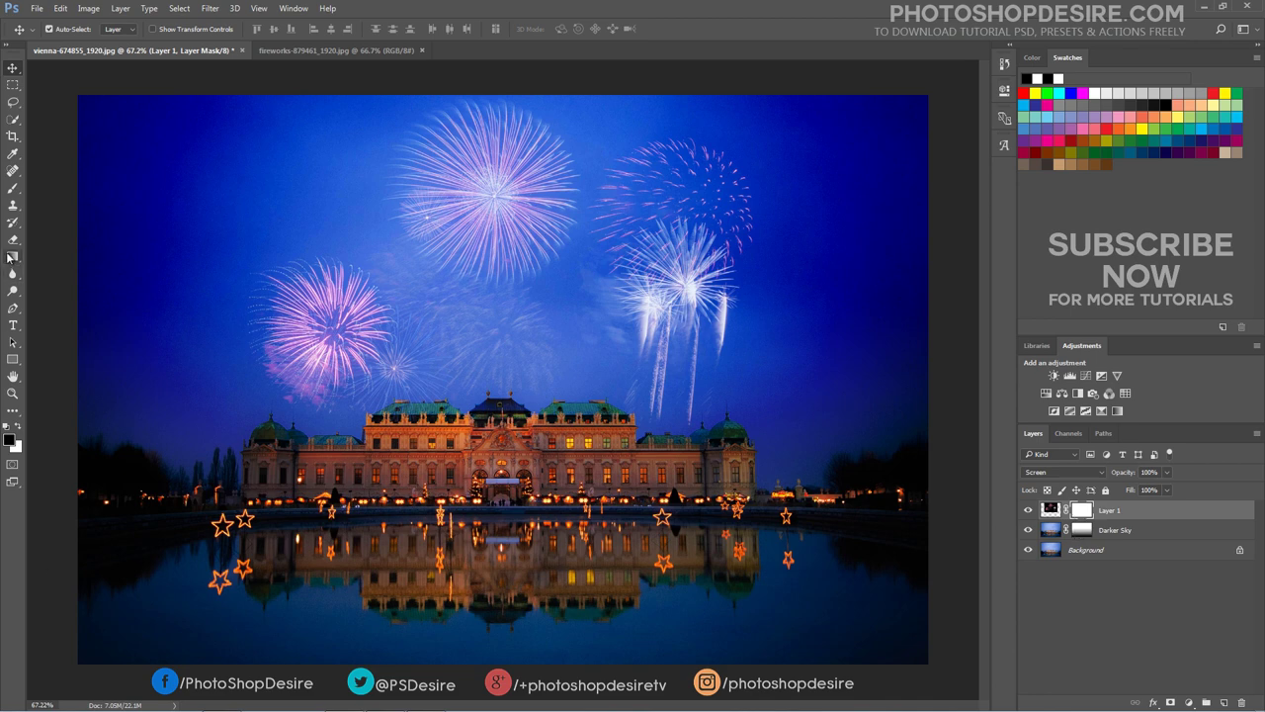
pyautogui.click(13, 187)
pyautogui.moveTo(330, 461)
pyautogui.mouseDown()
pyautogui.moveTo(415, 431)
pyautogui.moveTo(465, 450)
pyautogui.moveTo(500, 430)
pyautogui.moveTo(609, 435)
pyautogui.moveTo(603, 463)
pyautogui.mouseUp()
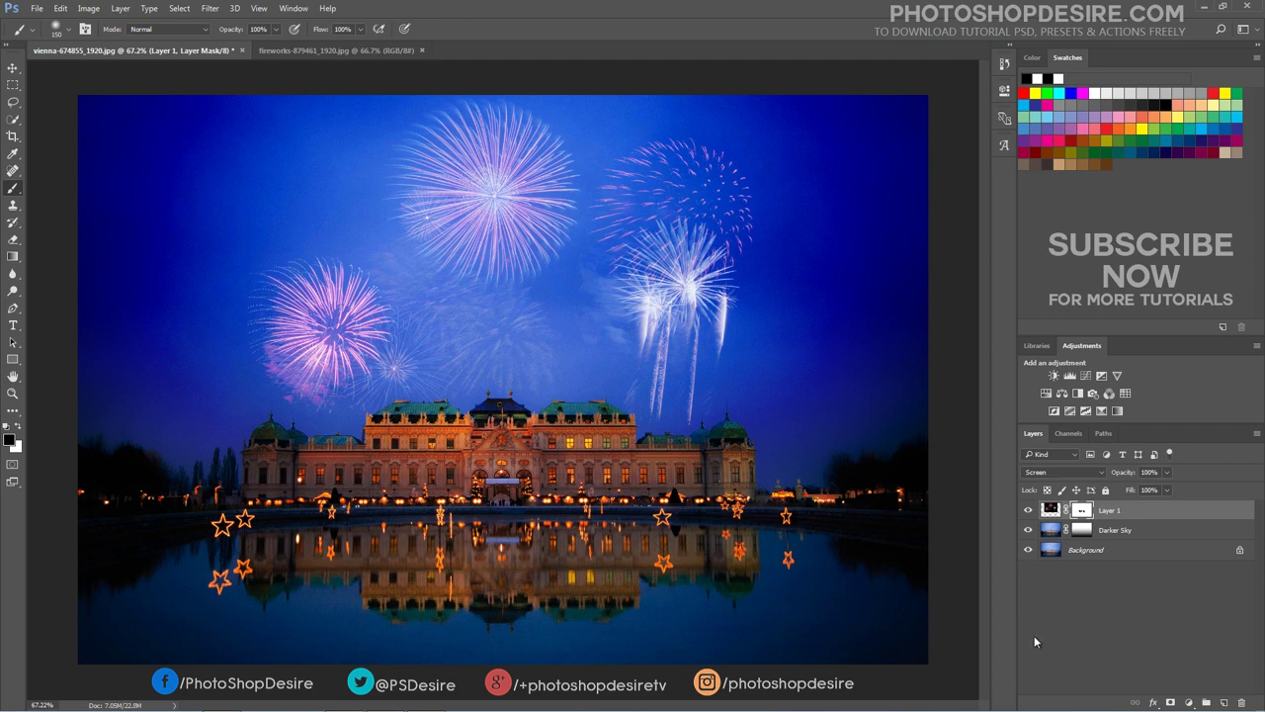
pyautogui.click(1027, 510)
pyautogui.click(1027, 510)
# Step: Rename the fireworks layer "Fireworks"
pyautogui.doubleClick(1111, 511)
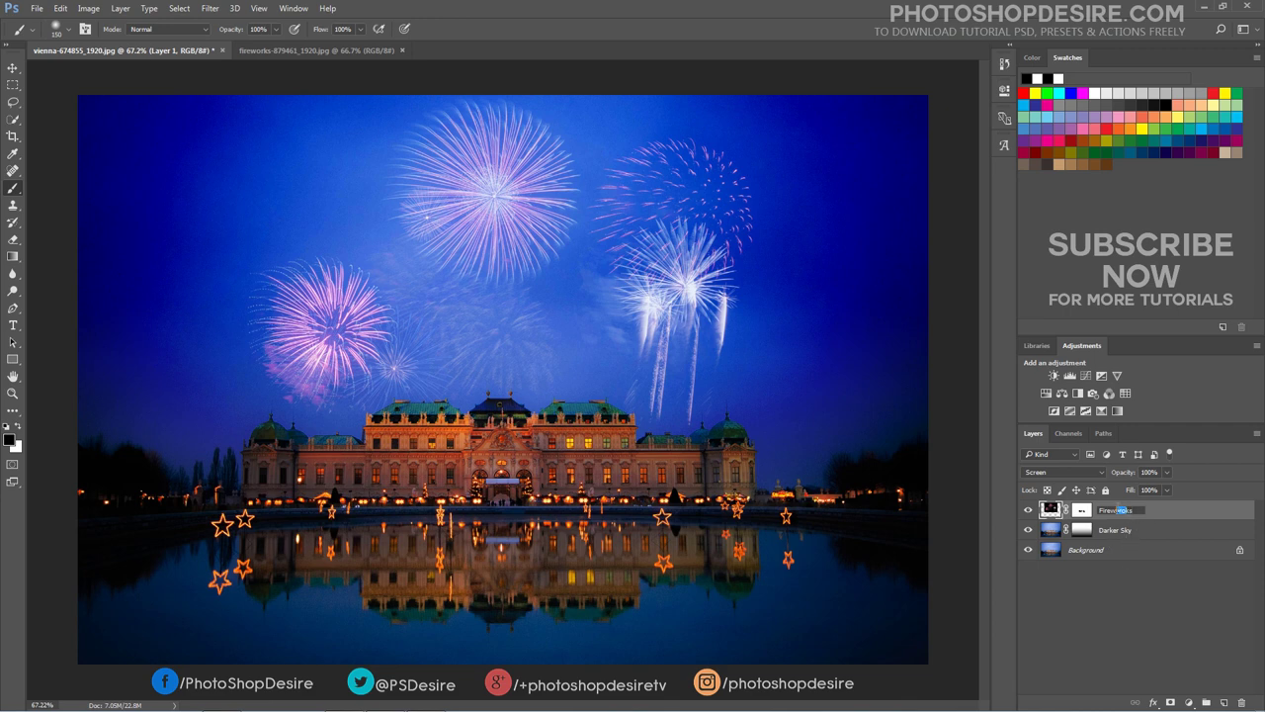
pyautogui.click(1151, 657)
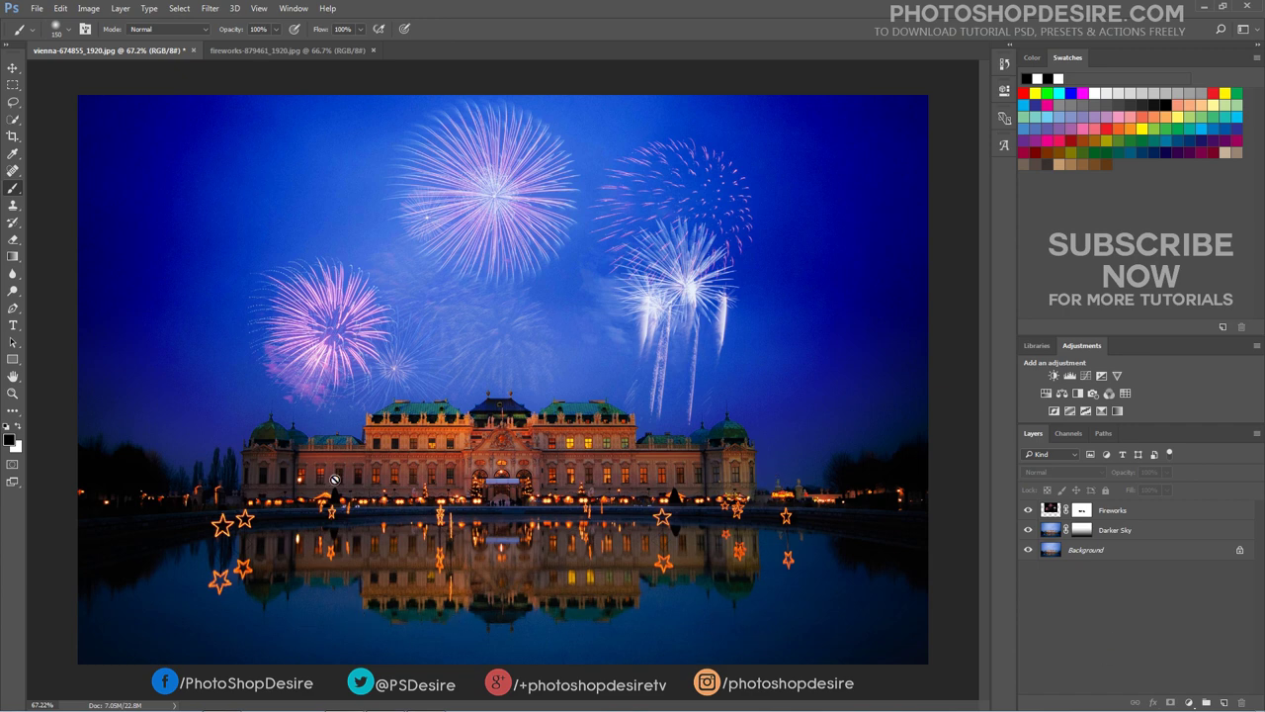
pyautogui.click(12, 67)
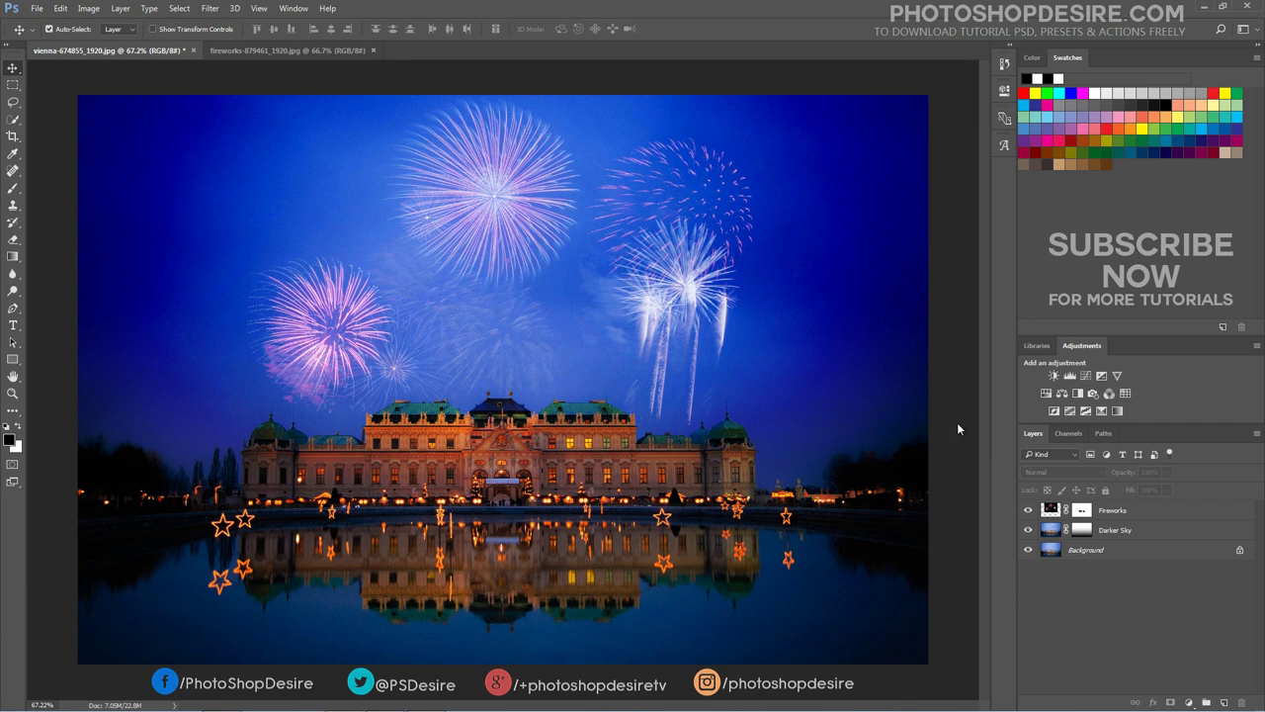
# Step: Duplicate the Fireworks layer under the name "Fireworks Reflections"
pyautogui.click(1111, 511)
pyautogui.click(120, 8)
pyautogui.click(148, 61)
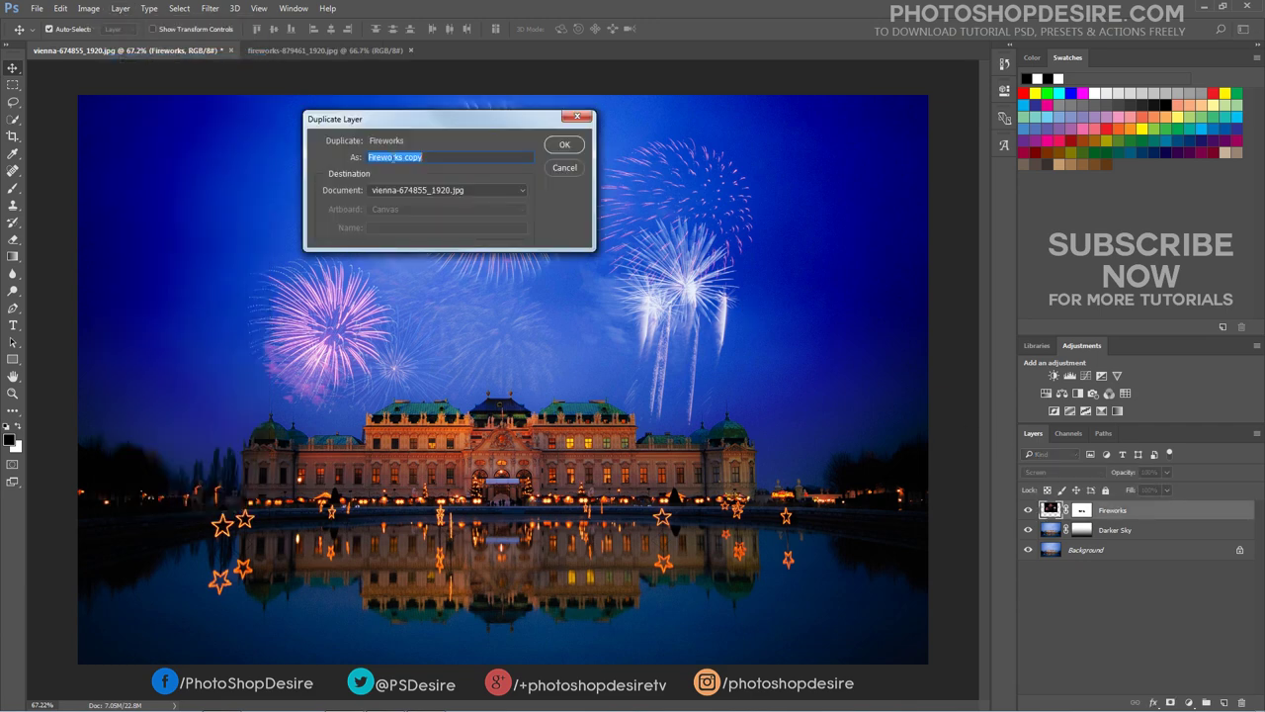
pyautogui.moveTo(439, 156); pyautogui.dragTo(412, 156)
pyautogui.click(564, 144)
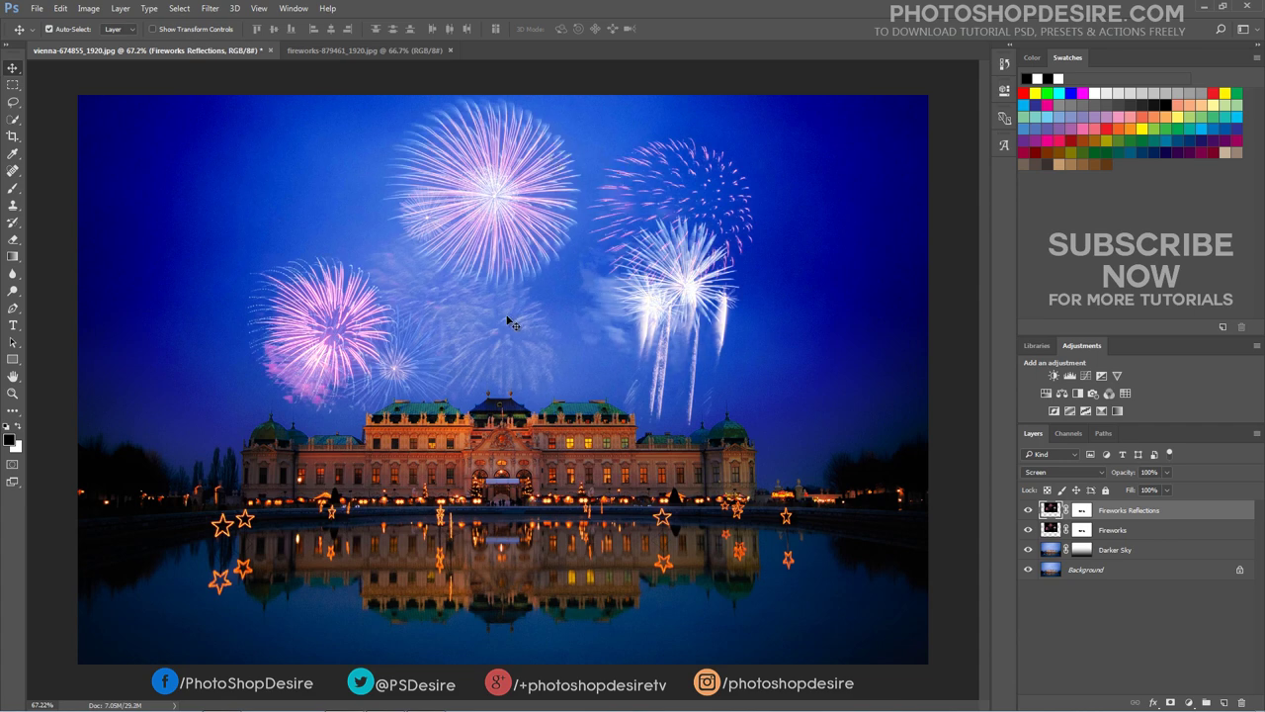
# Step: Flip the Fireworks Reflections layer vertically and move it straight down into the water below the palace's reflection
pyautogui.click(60, 8)
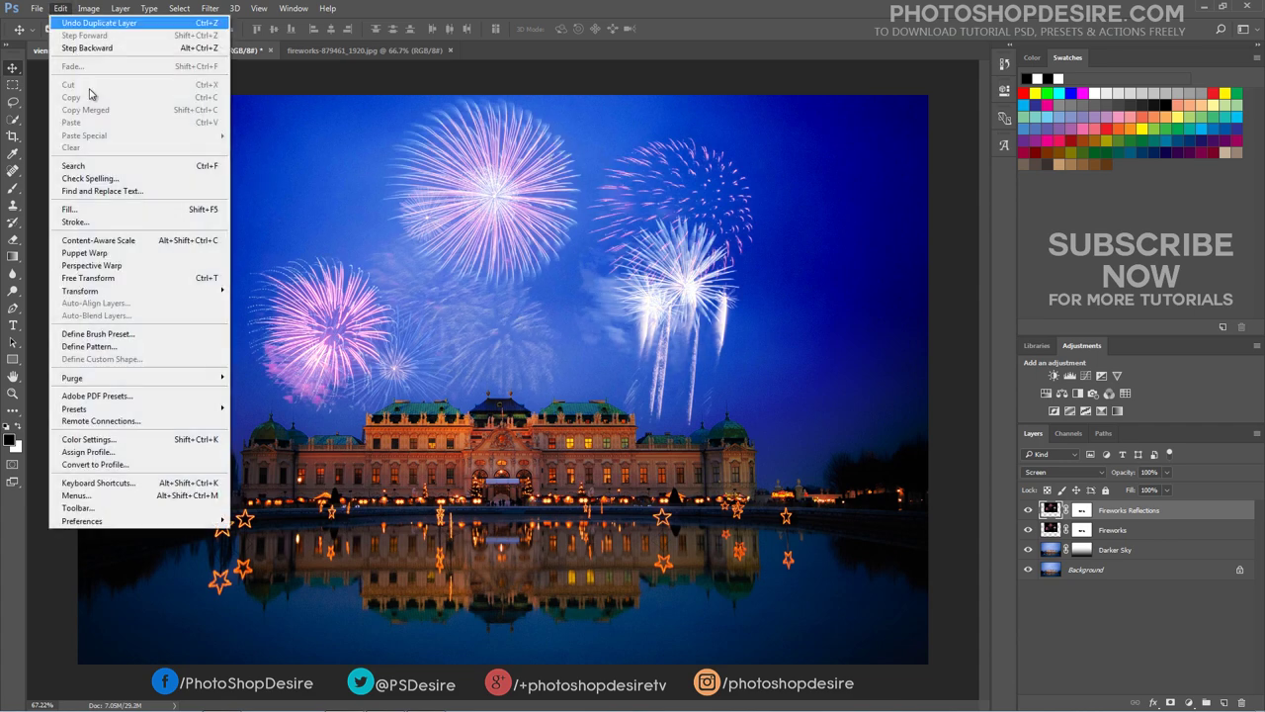
pyautogui.click(191, 279)
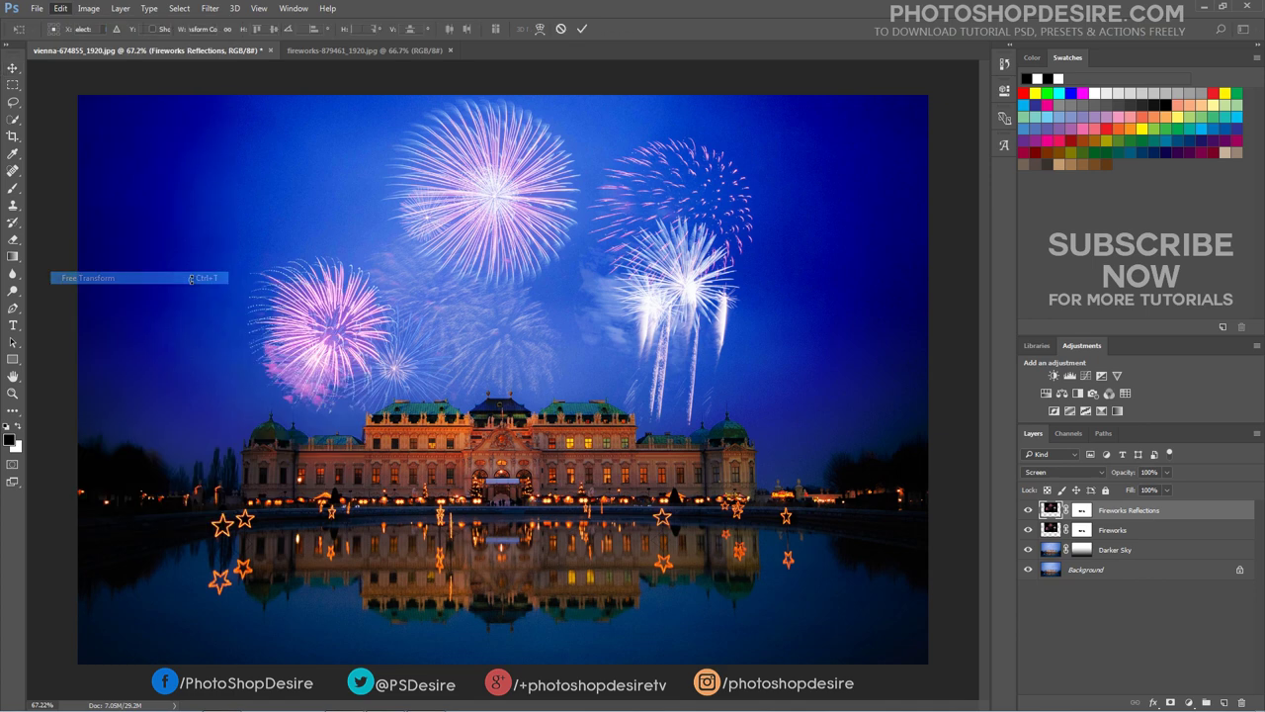
pyautogui.rightClick(418, 259)
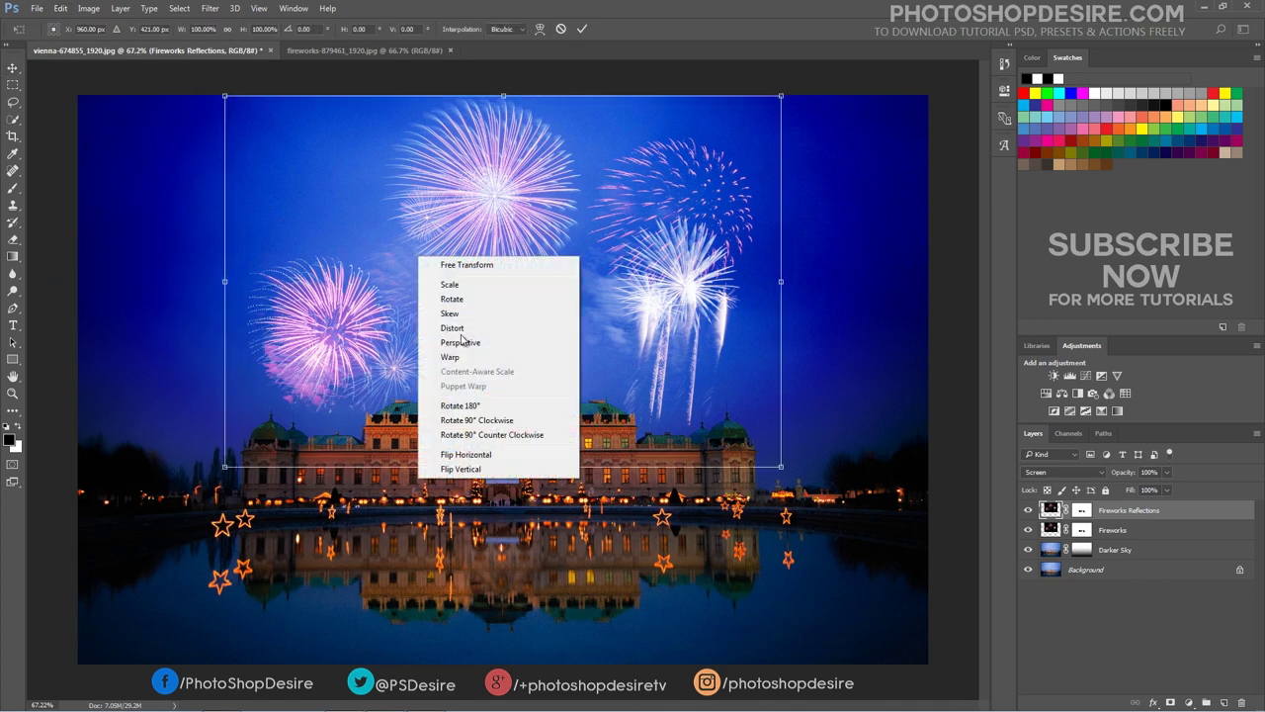
pyautogui.click(489, 466)
pyautogui.moveTo(532, 313); pyautogui.dragTo(559, 597)
pyautogui.moveTo(556, 515); pyautogui.dragTo(559, 645)
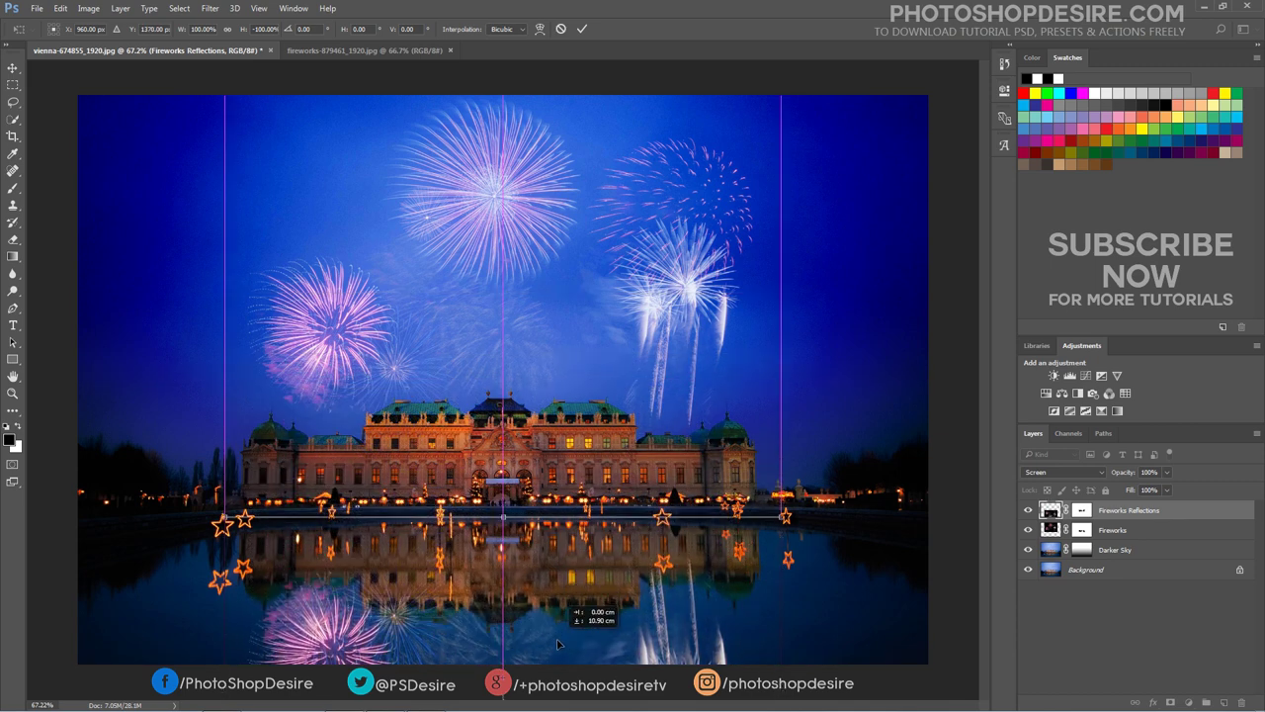
pyautogui.moveTo(558, 598); pyautogui.dragTo(559, 634)
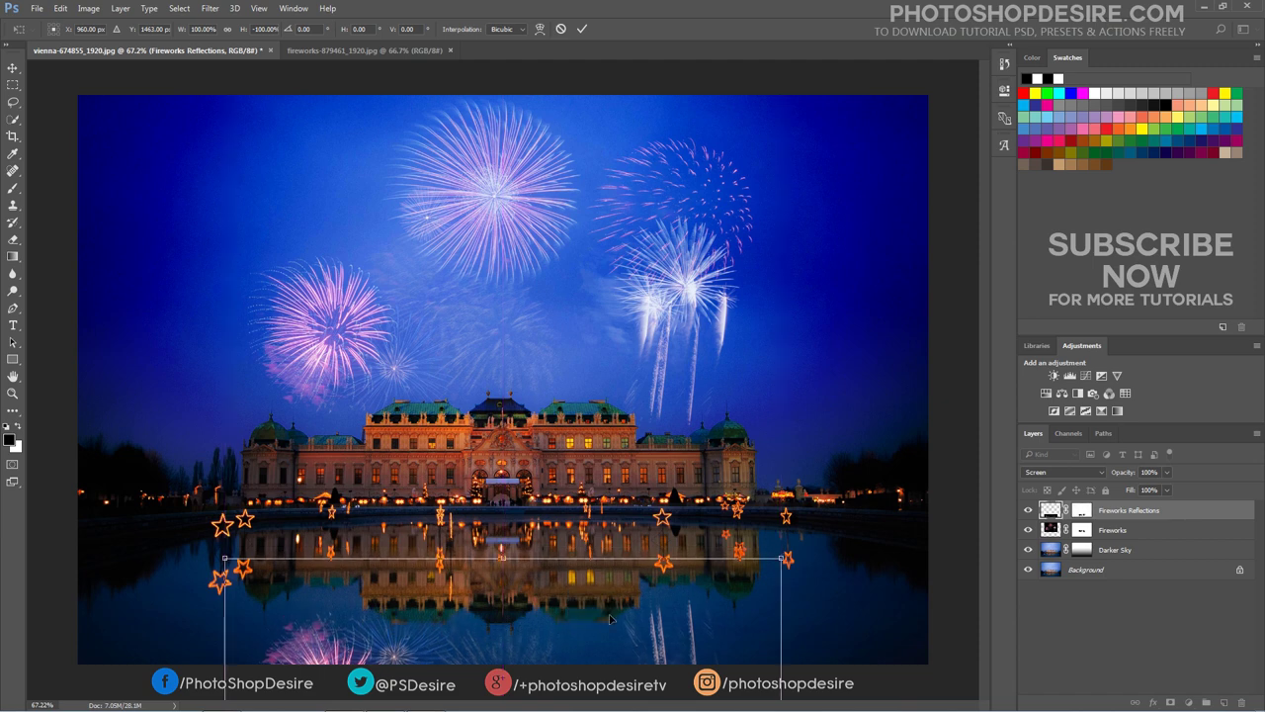
pyautogui.press('Return')
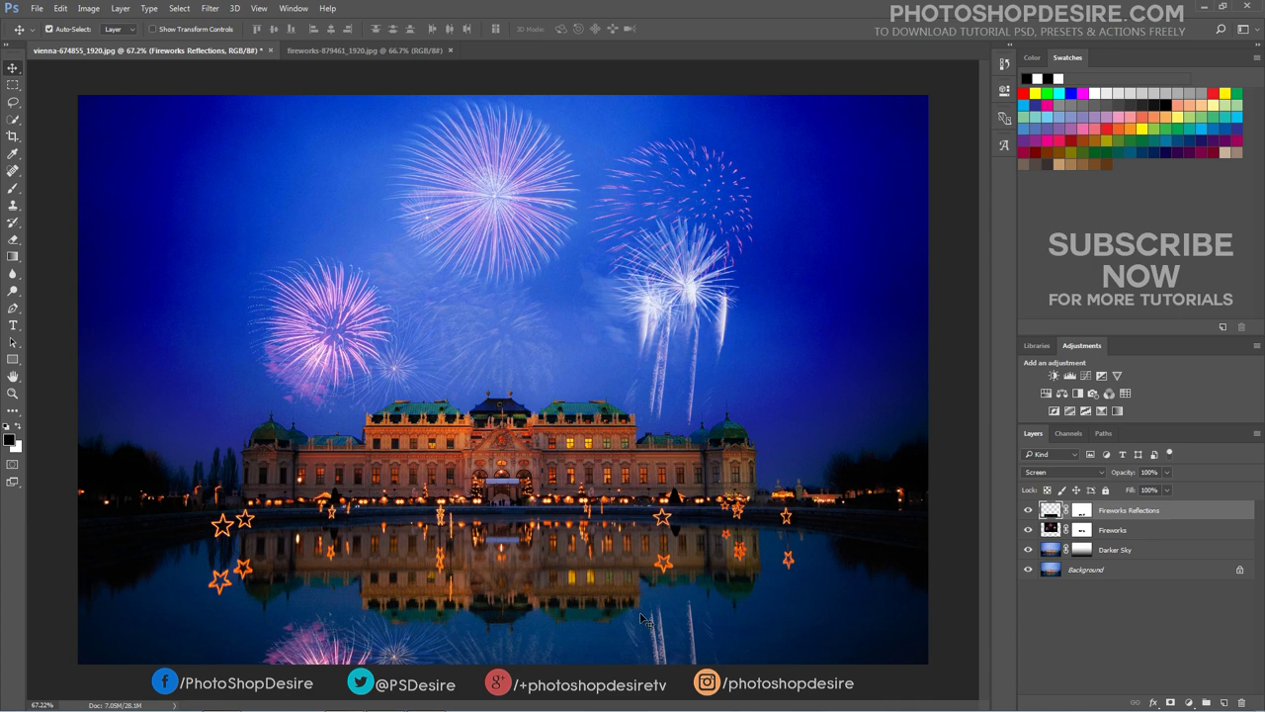
# Step: Lower the Fireworks Reflections layer's opacity to 22% and compare the picture with and without it
pyautogui.moveTo(1114, 477); pyautogui.dragTo(1066, 472)
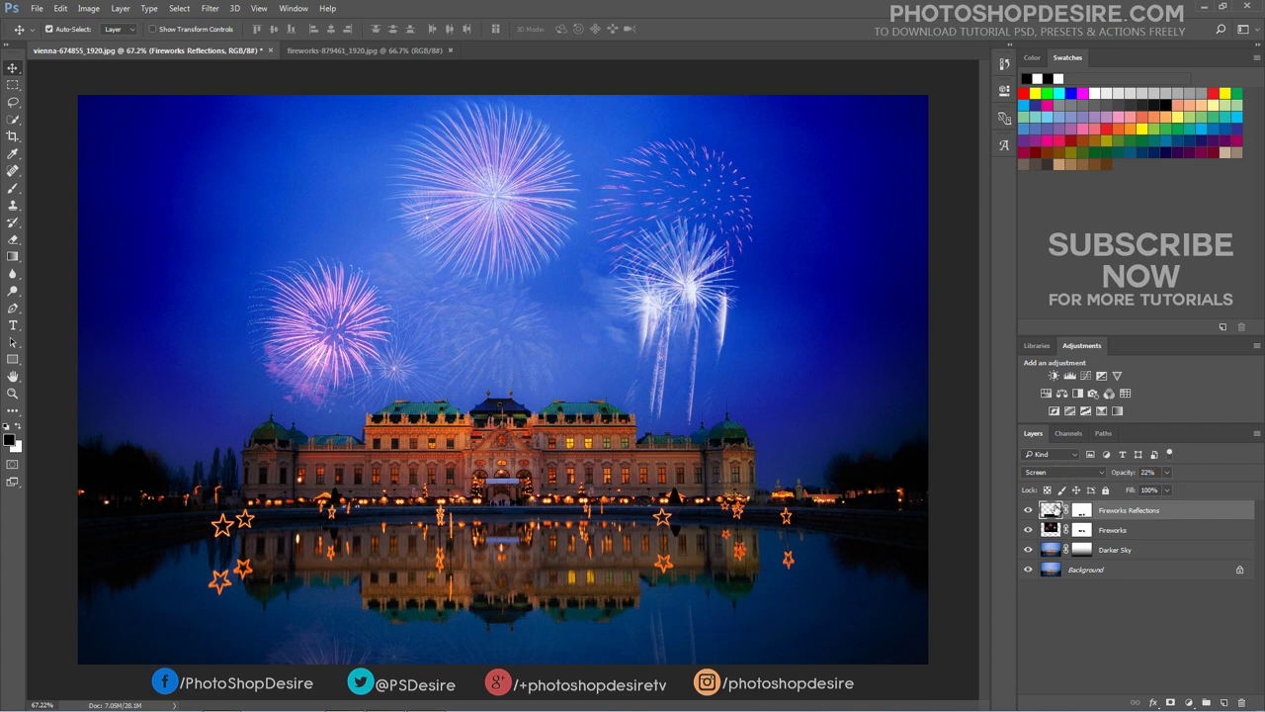
pyautogui.keyDown('ctrl'); pyautogui.click(1027, 510); pyautogui.keyUp('ctrl')
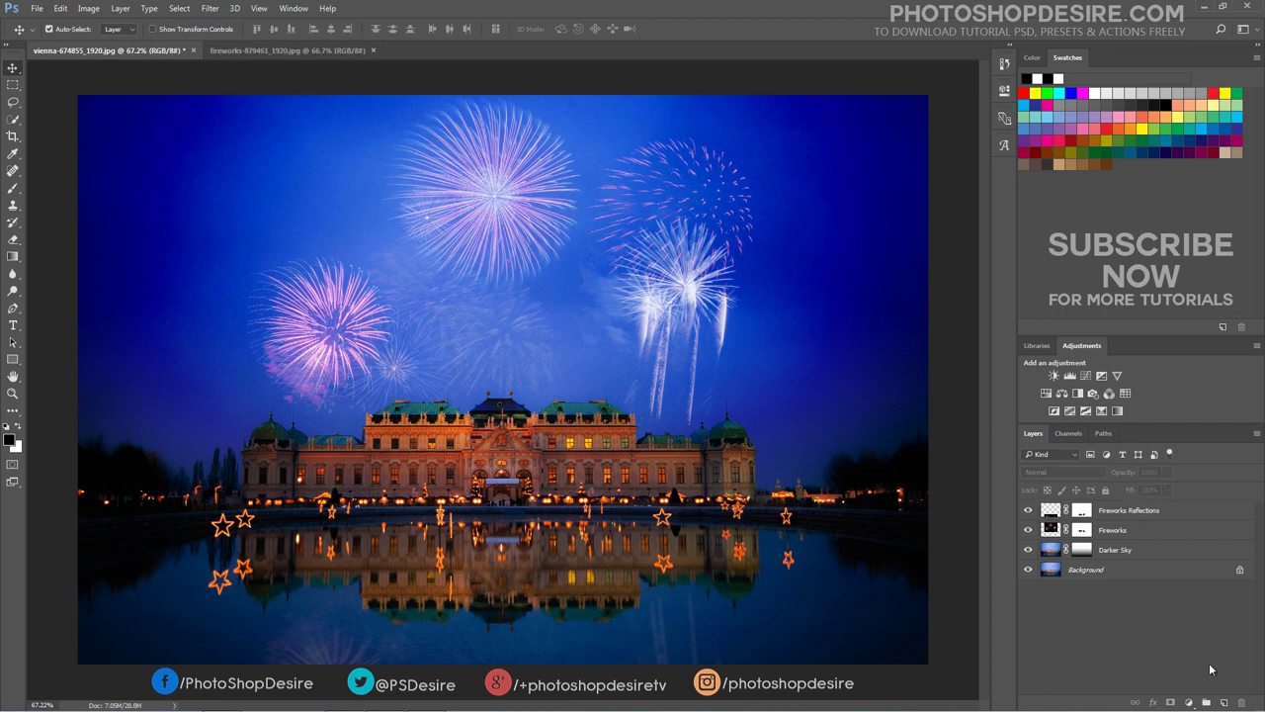
# Step: Create a new layer named "Stars" above the Fireworks Reflections layer
pyautogui.click(1223, 703)
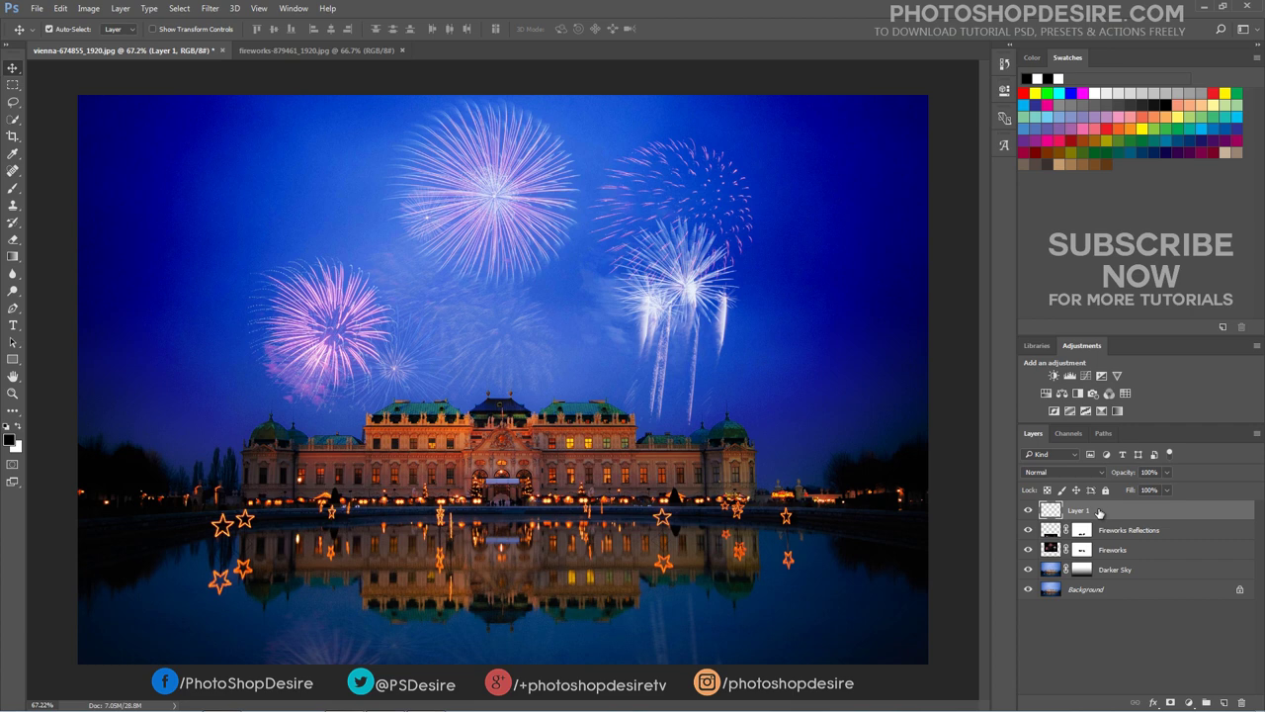
pyautogui.doubleClick(1099, 511)
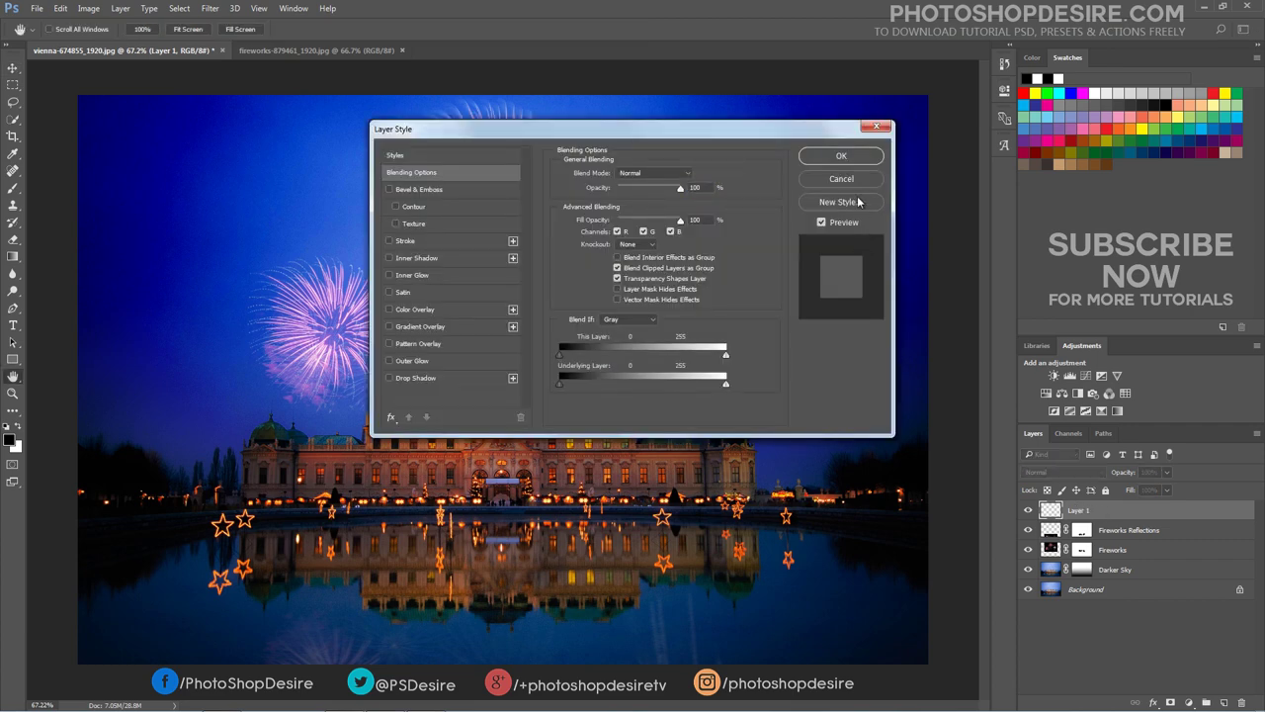
pyautogui.click(841, 179)
pyautogui.doubleClick(1079, 510)
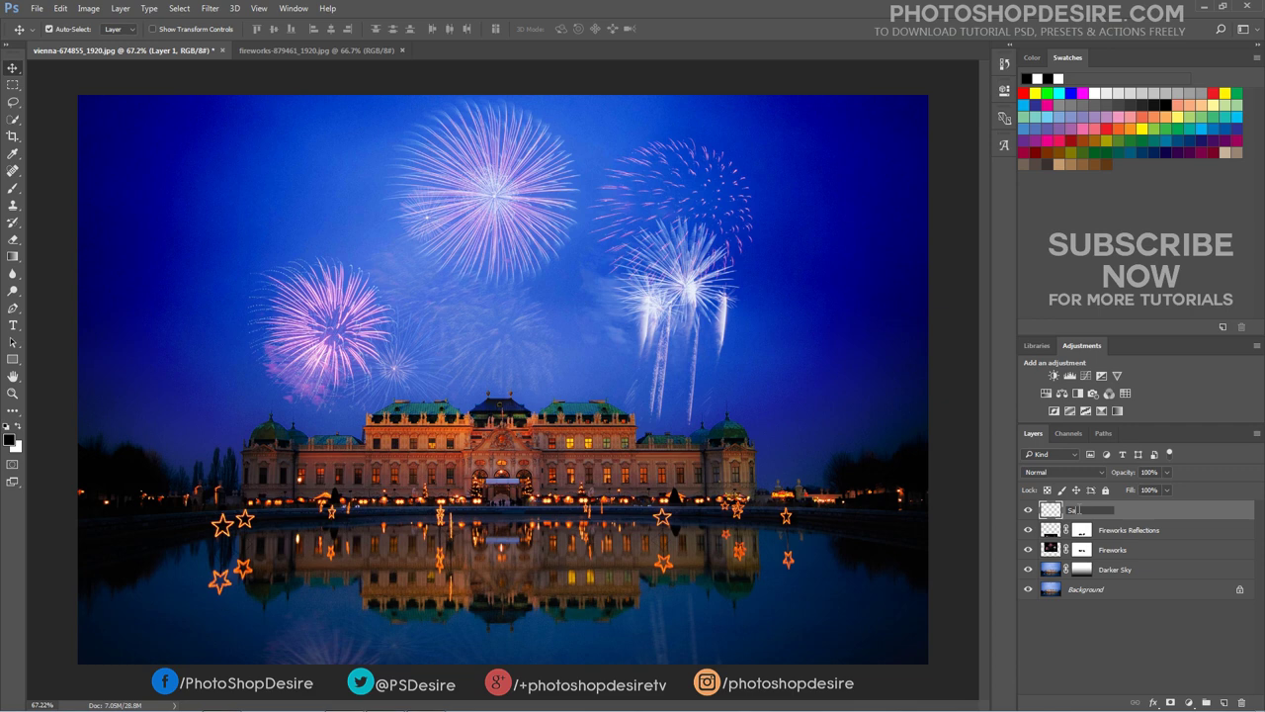
pyautogui.press('Return')
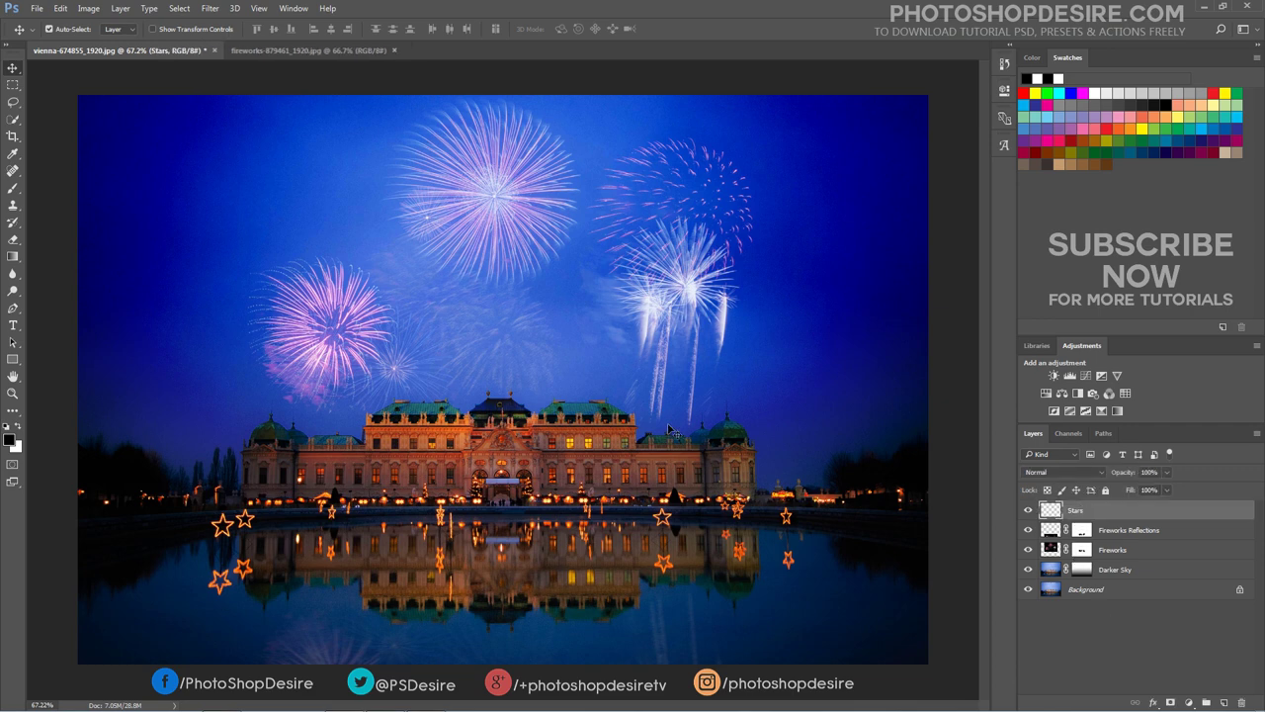
# Step: Fill the Stars layer with black in Normal mode at 100% opacity
pyautogui.click(61, 9)
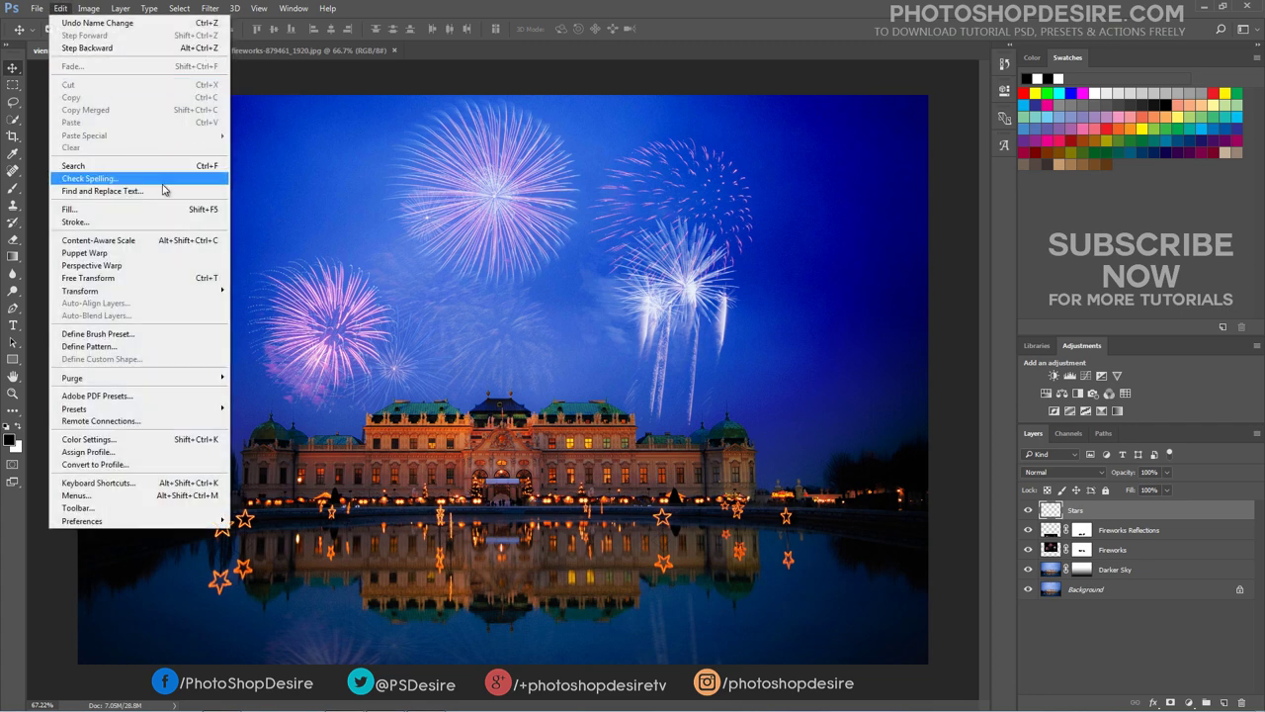
pyautogui.click(170, 208)
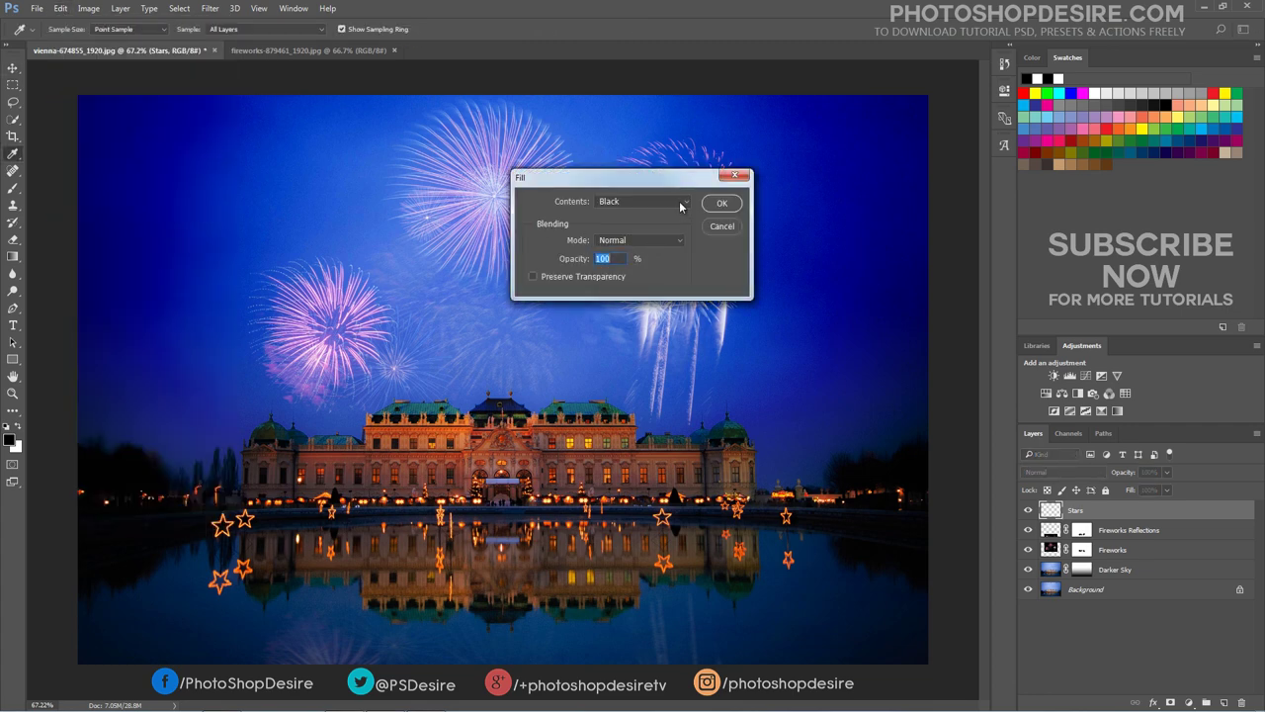
pyautogui.click(722, 203)
pyautogui.press('v')
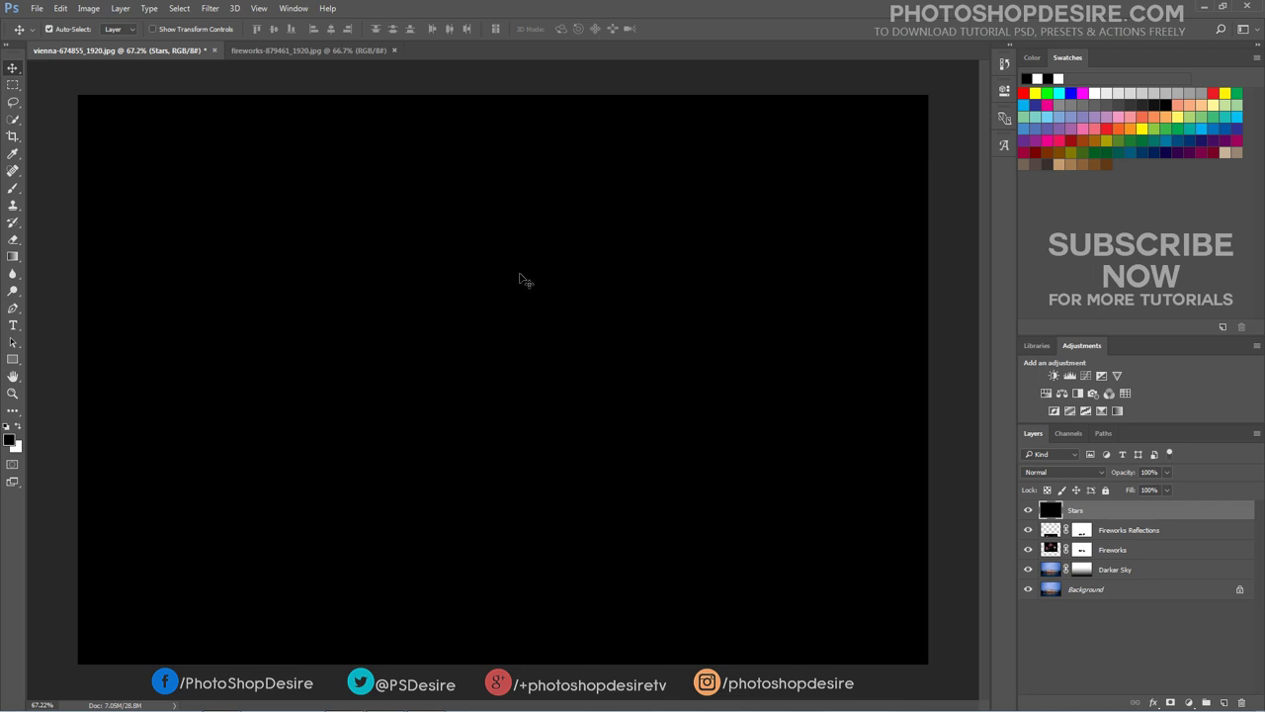
# Step: Apply the Add Noise filter to the Stars layer with an amount of 16.32%, Gaussian distribution and Monochromatic enabled
pyautogui.click(210, 8)
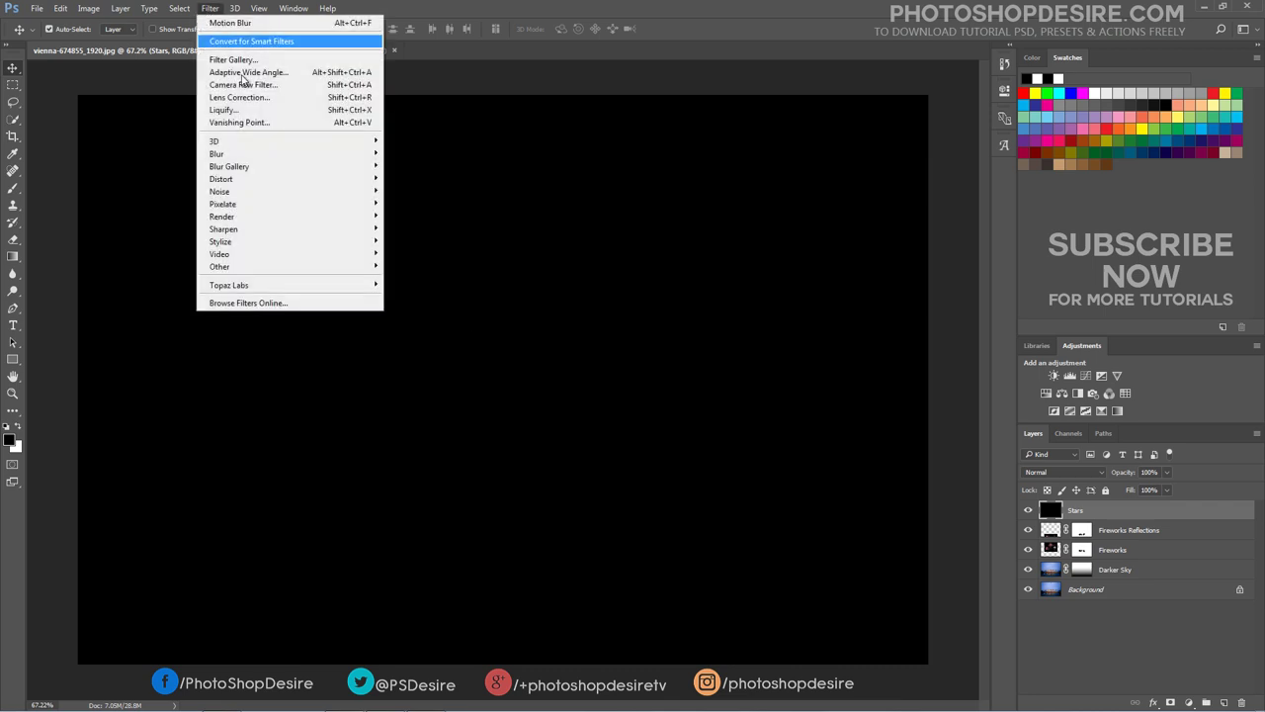
pyautogui.moveTo(336, 191)
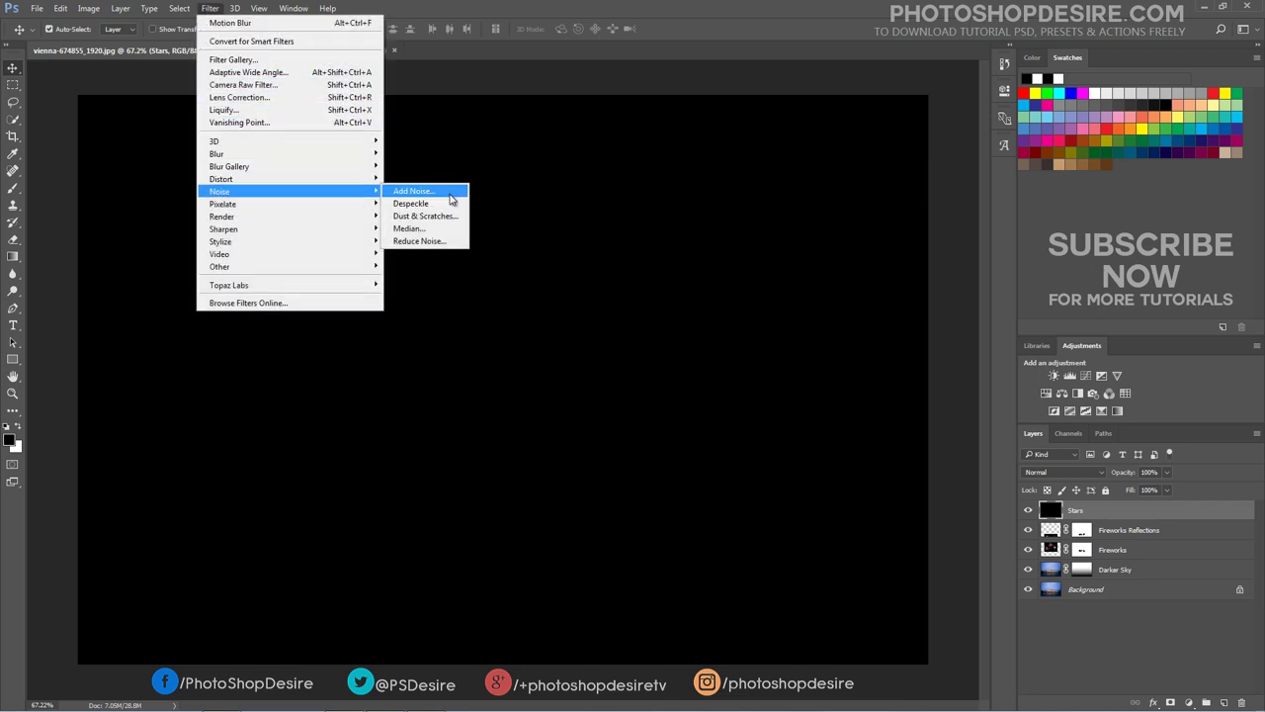
pyautogui.click(451, 191)
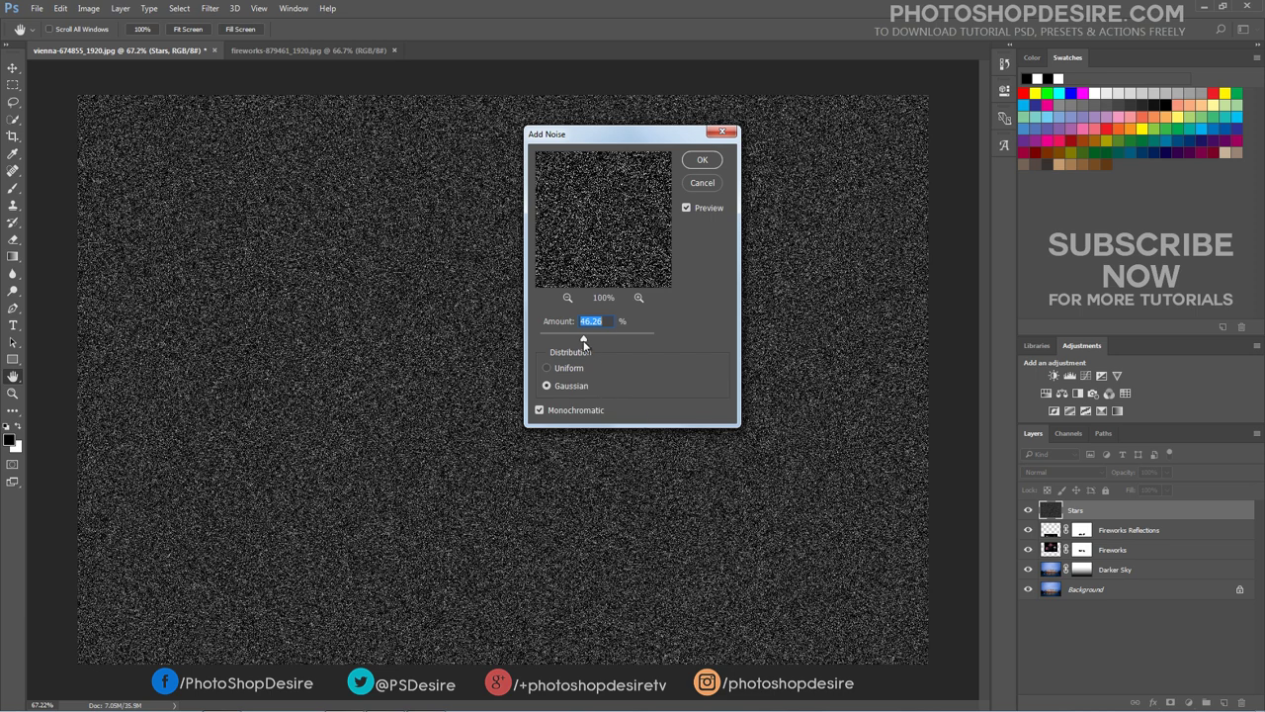
pyautogui.moveTo(564, 341); pyautogui.dragTo(562, 342)
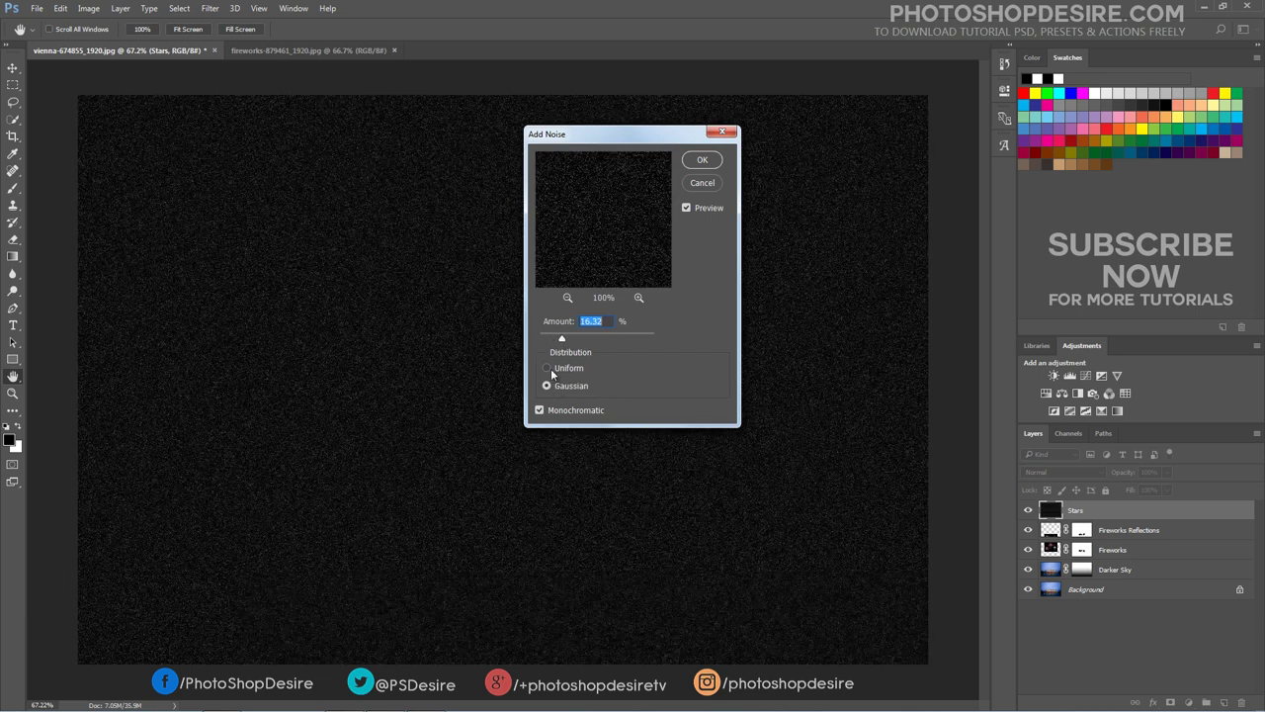
pyautogui.click(546, 385)
pyautogui.click(540, 409)
pyautogui.click(541, 411)
pyautogui.click(701, 161)
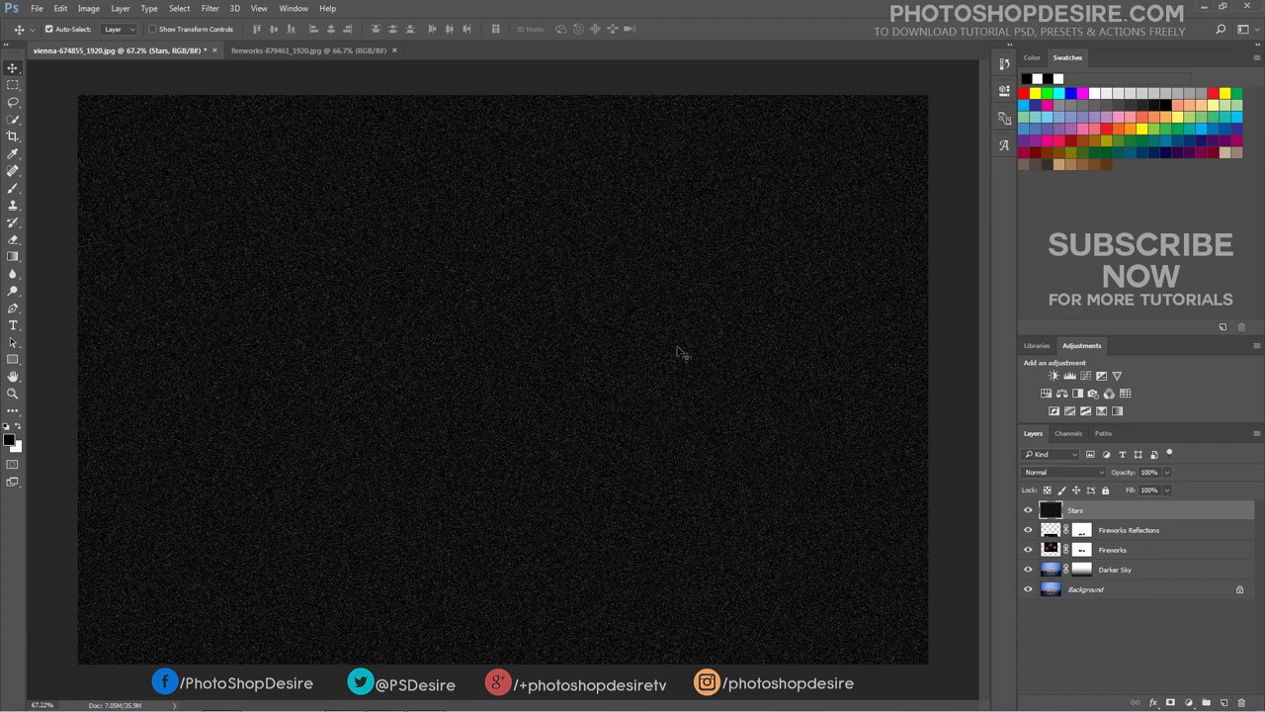
# Step: Try the Multiply blend mode on the Stars layer and settle on Screen
pyautogui.click(1059, 472)
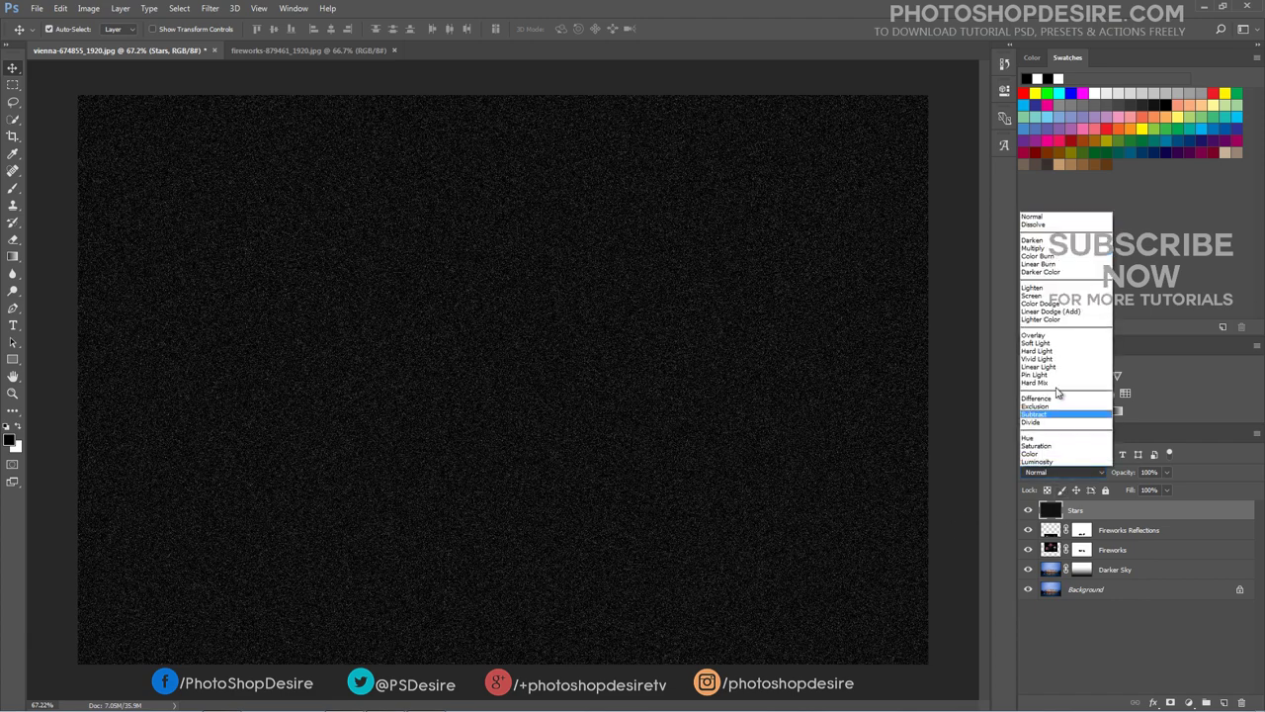
pyautogui.click(1044, 249)
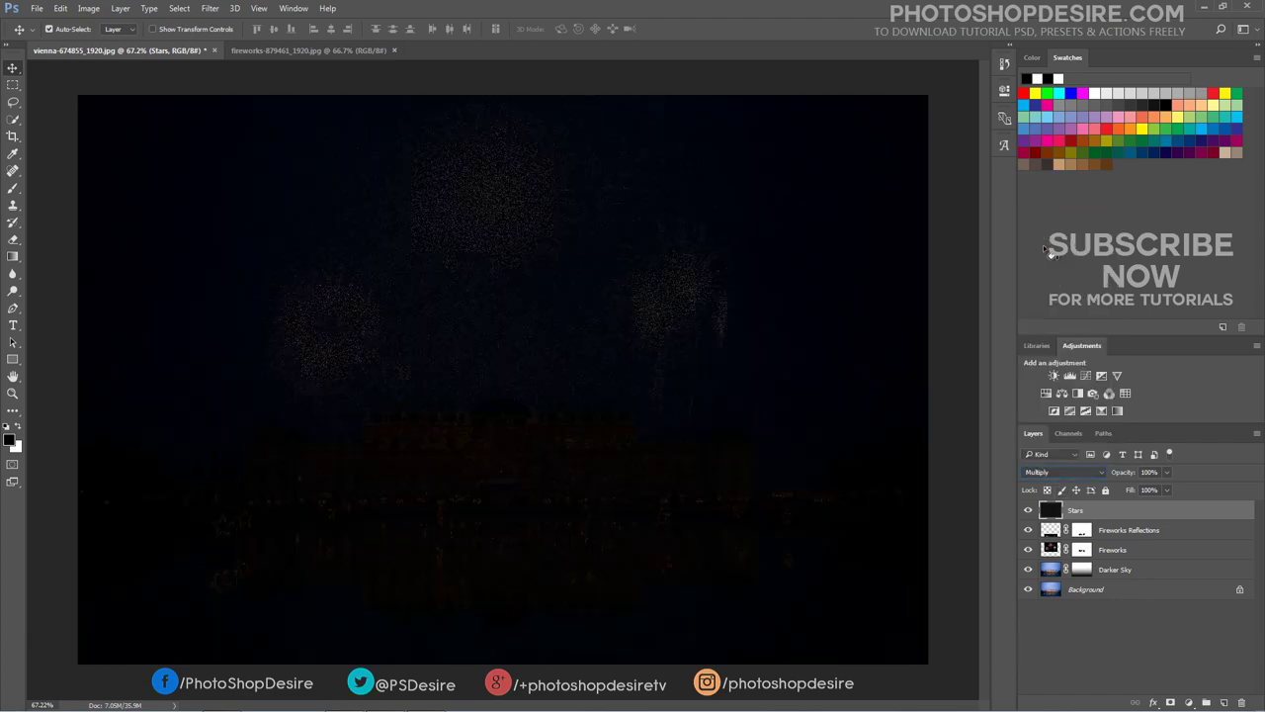
pyautogui.click(1070, 470)
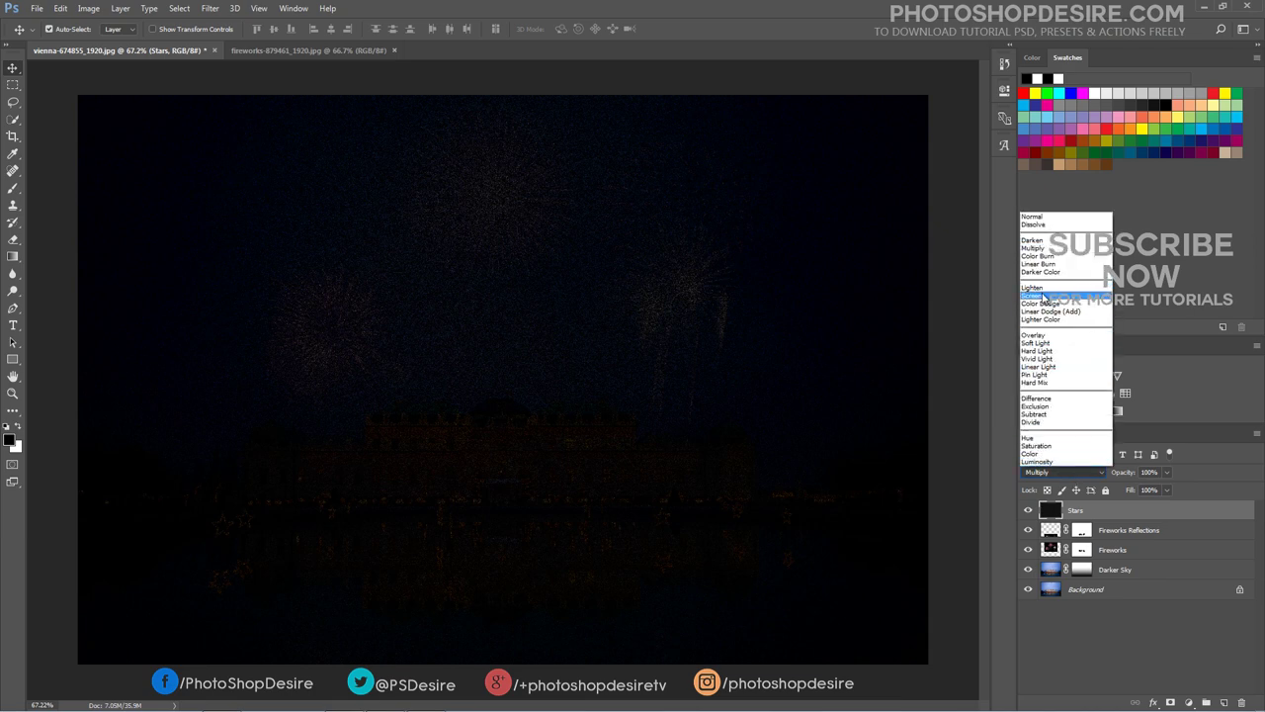
pyautogui.click(1041, 299)
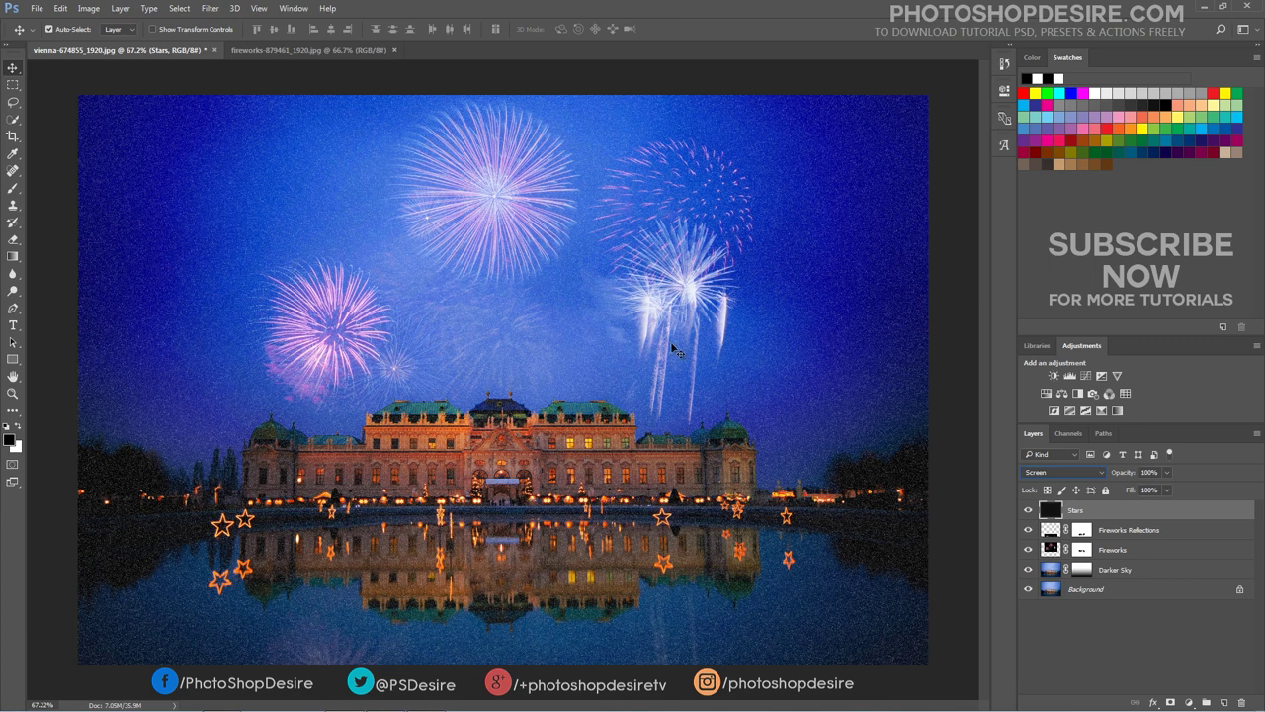
# Step: Add a Levels adjustment clipped to the Stars layer and adjust its midtone and white input levels to thin the noise into scattered stars
pyautogui.click(1187, 702)
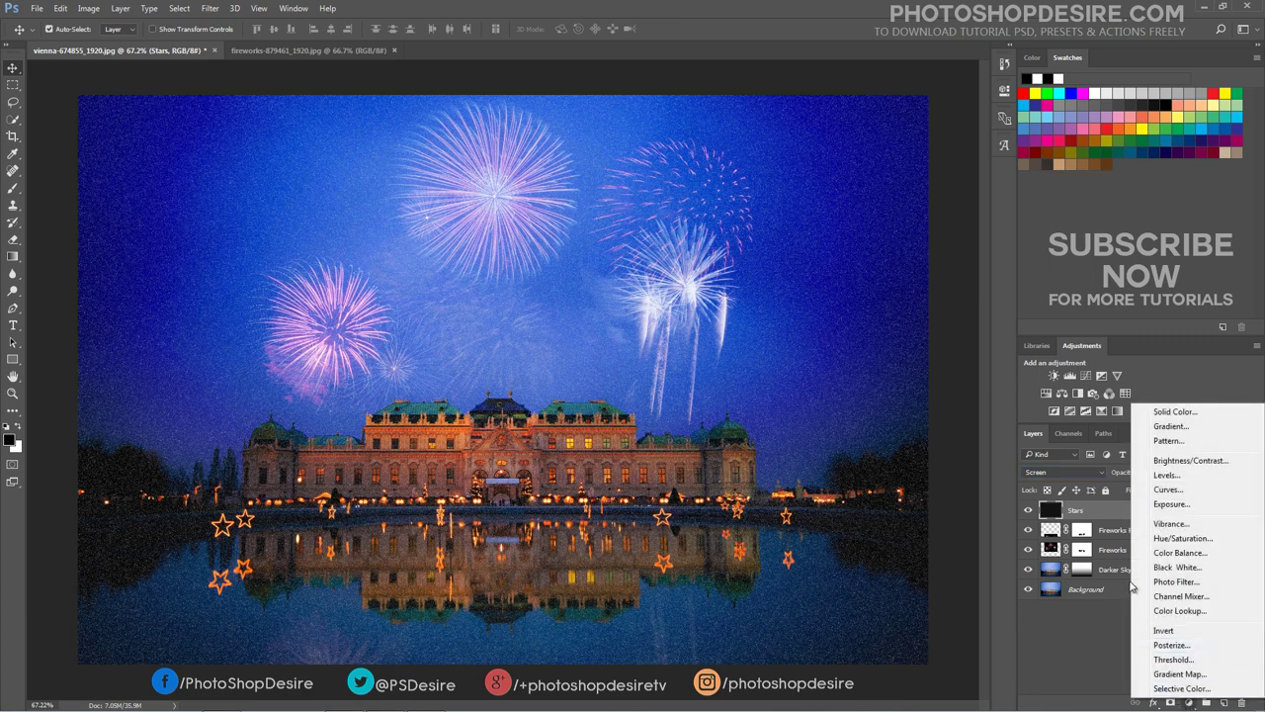
pyautogui.click(1146, 478)
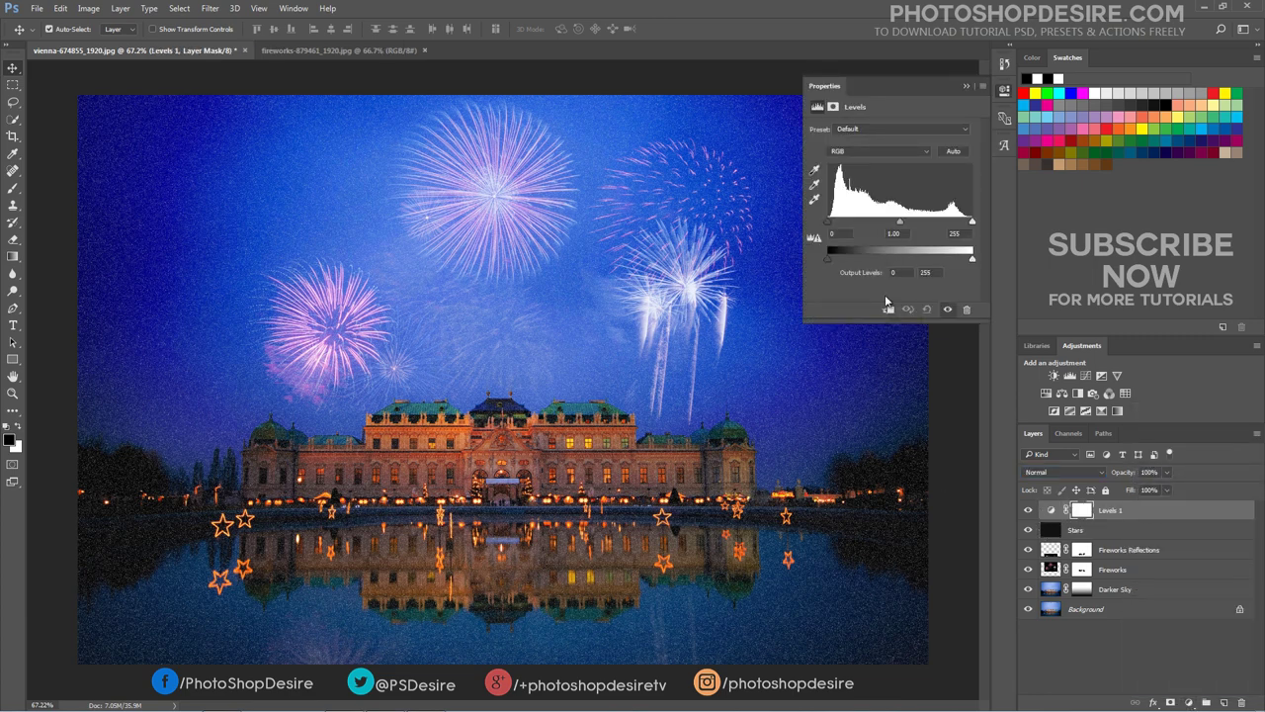
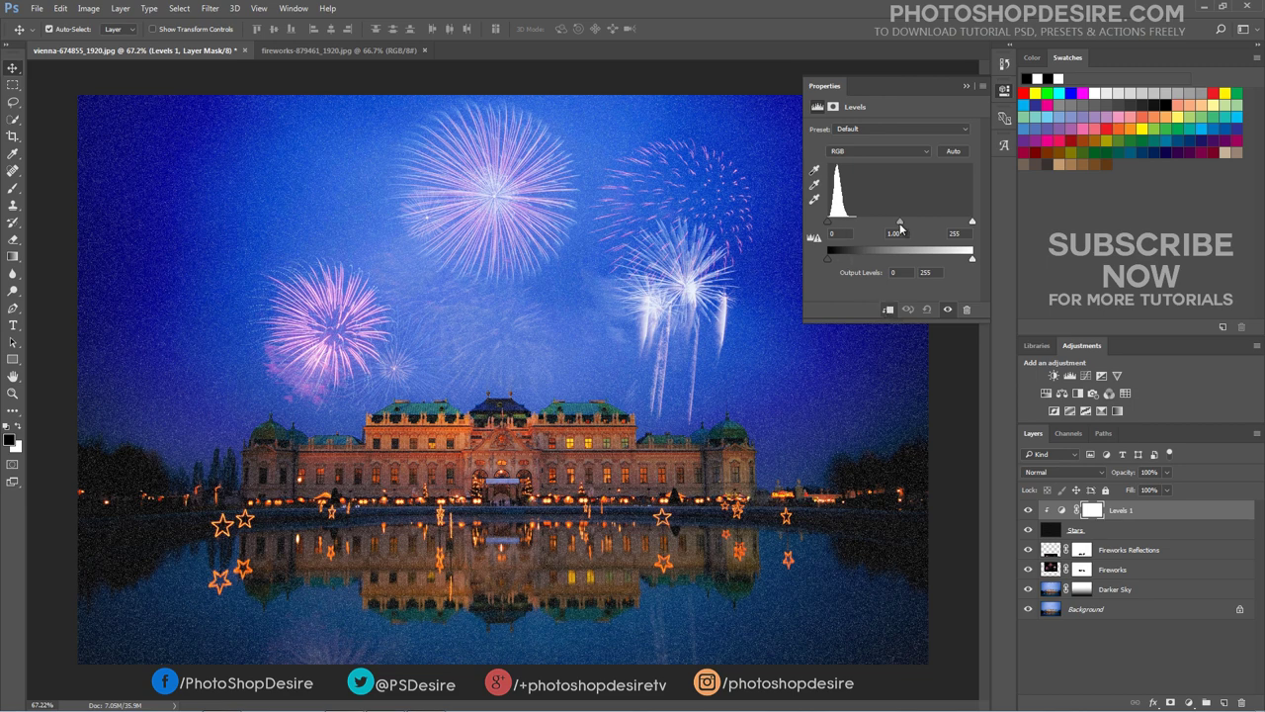
pyautogui.moveTo(899, 227); pyautogui.dragTo(928, 232)
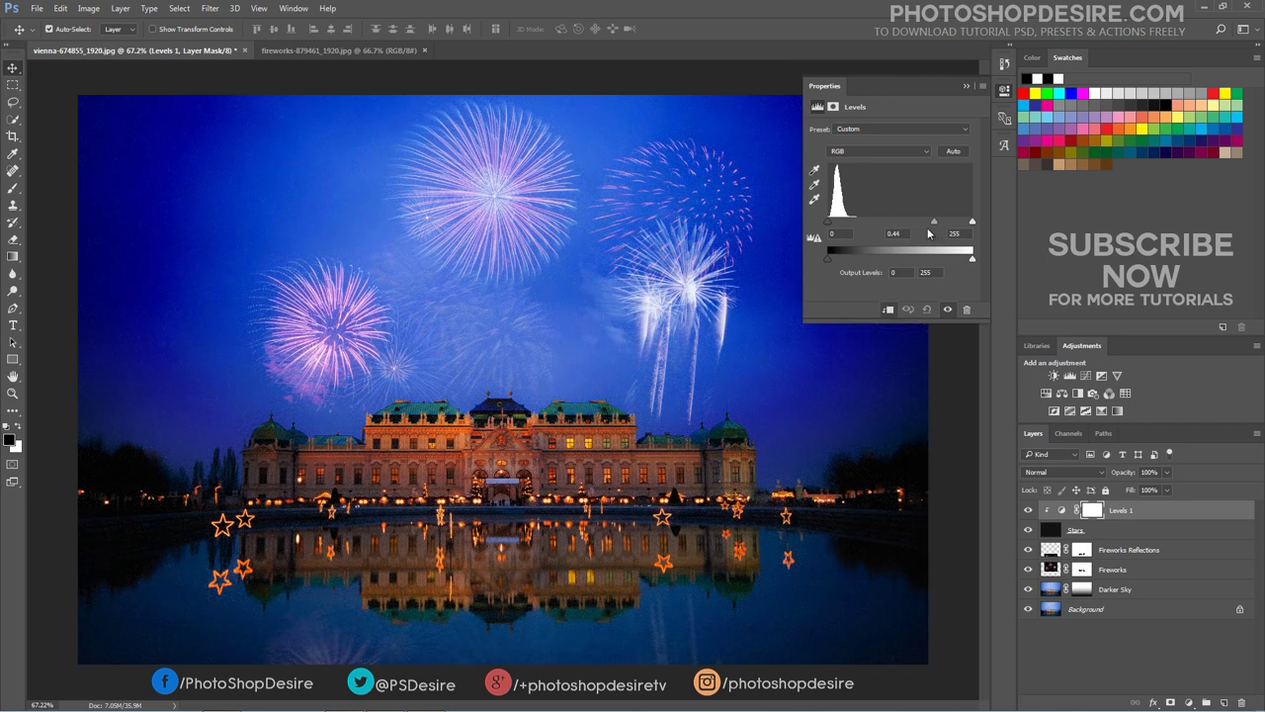
pyautogui.moveTo(829, 222); pyautogui.dragTo(791, 235)
pyautogui.moveTo(973, 223); pyautogui.dragTo(918, 230)
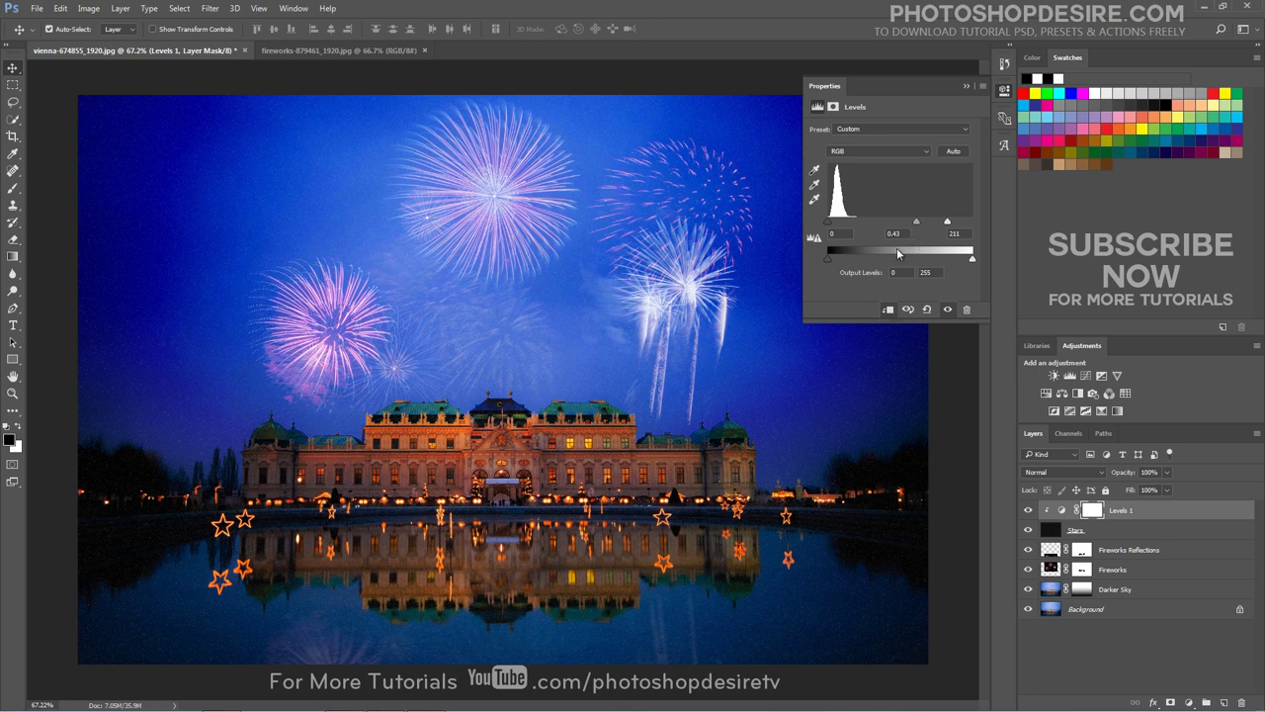
pyautogui.moveTo(972, 259); pyautogui.dragTo(888, 231)
pyautogui.moveTo(890, 227)
pyautogui.mouseDown()
pyautogui.moveTo(858, 227)
pyautogui.moveTo(896, 232)
pyautogui.mouseUp()
pyautogui.click(966, 87)
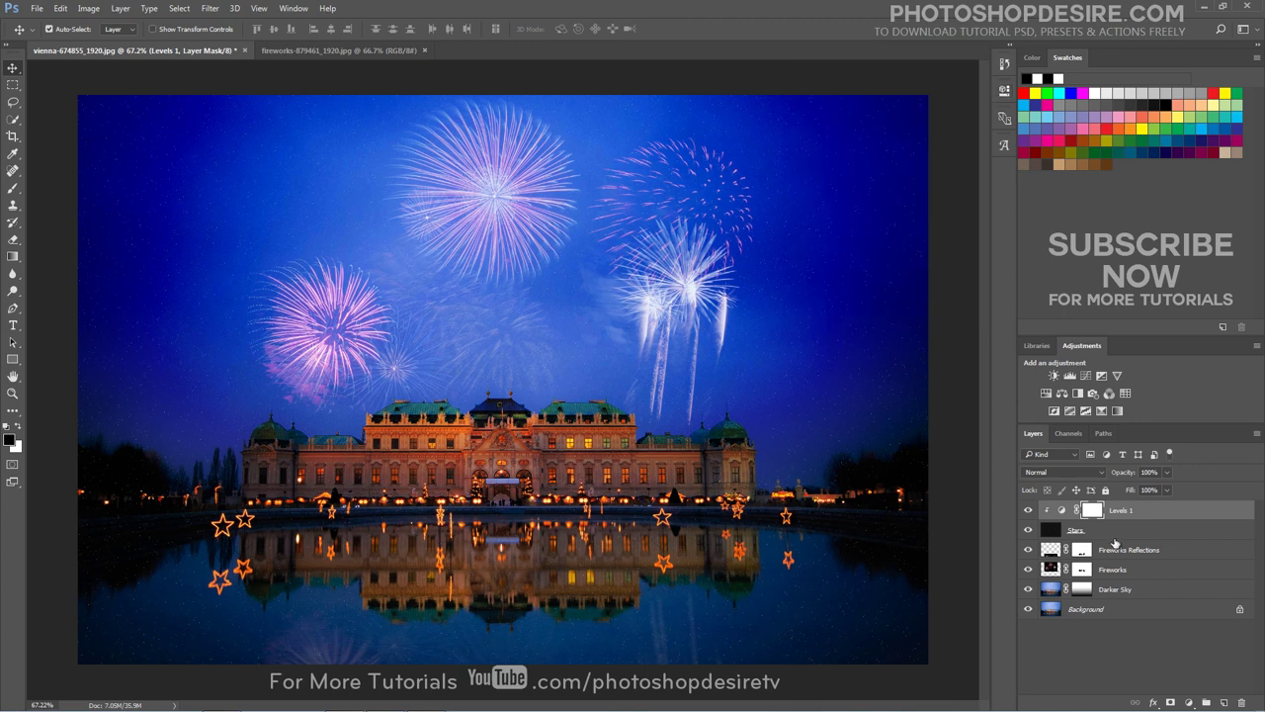
# Step: Add a layer mask to the Stars layer and paint black with a 150 px brush over the palace, trees and water
pyautogui.click(1075, 532)
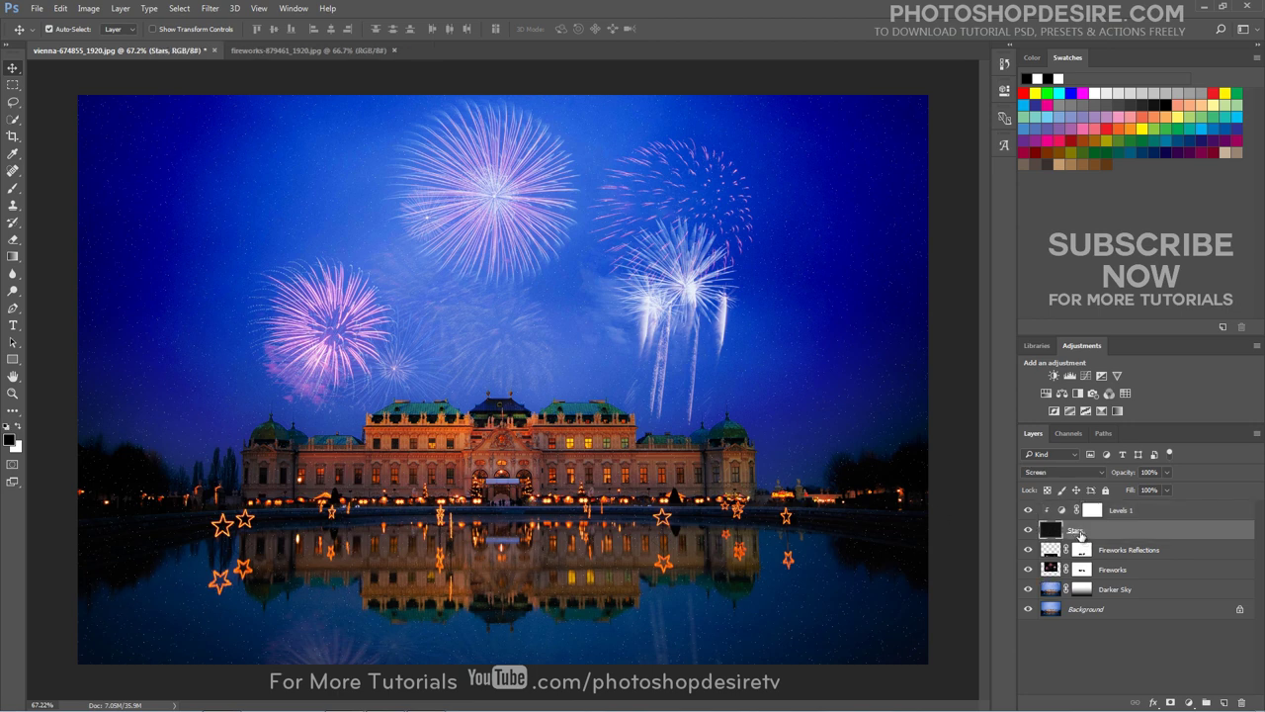
pyautogui.moveTo(1081, 532); pyautogui.dragTo(1072, 529)
pyautogui.moveTo(1072, 527); pyautogui.dragTo(1071, 529)
pyautogui.click(1172, 702)
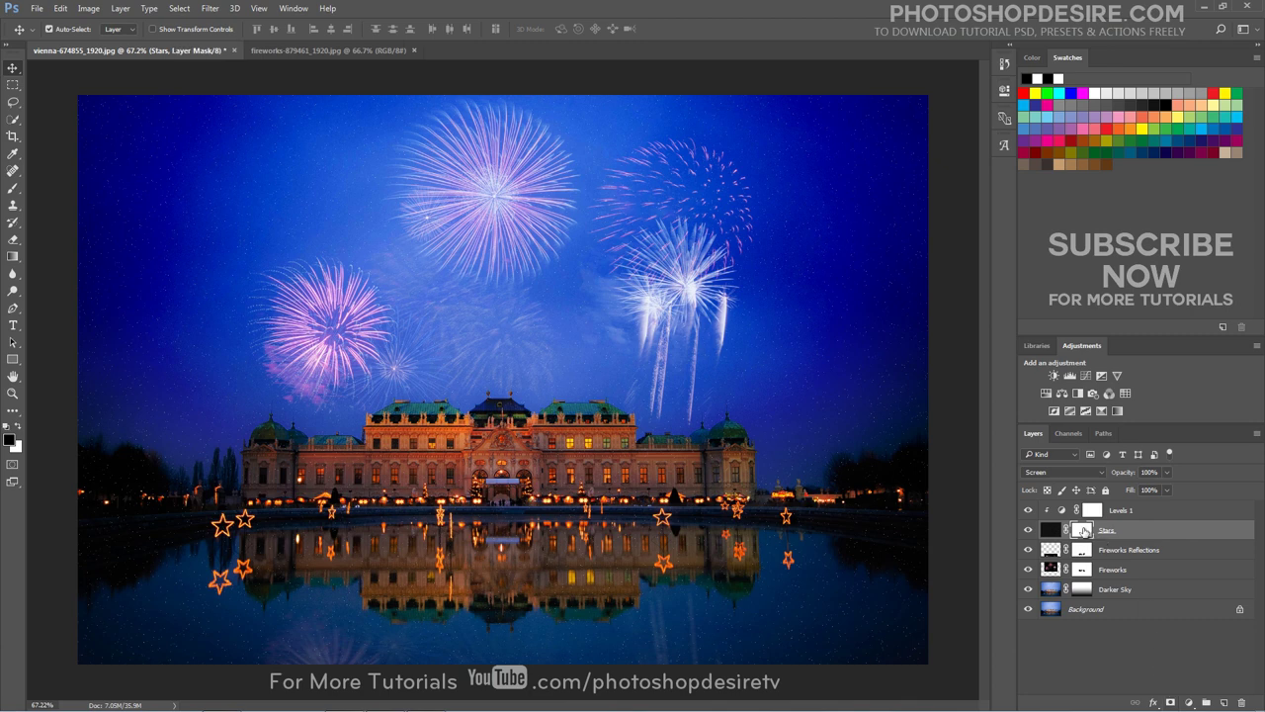
pyautogui.click(13, 187)
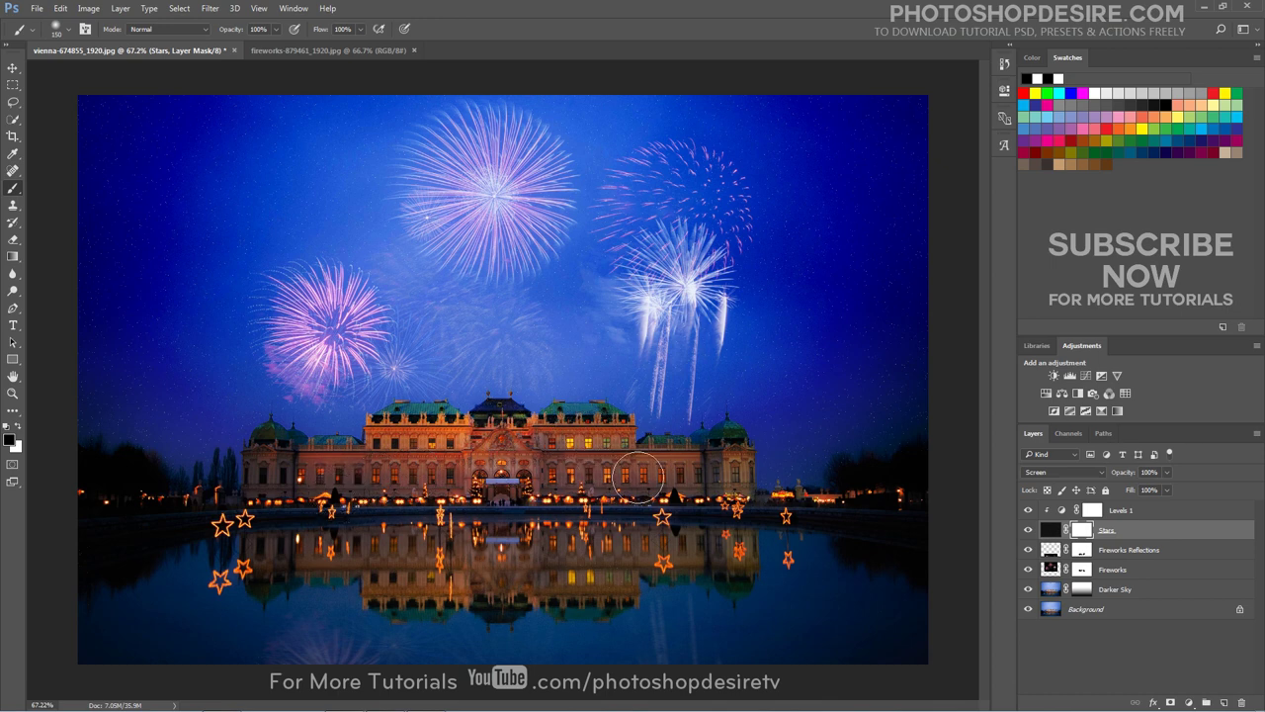
pyautogui.moveTo(51, 609)
pyautogui.mouseDown()
pyautogui.moveTo(569, 673)
pyautogui.moveTo(781, 656)
pyautogui.mouseUp()
# Step: Stamp all visible layers into a new merged layer above the Levels 1 adjustment
pyautogui.click(1125, 510)
pyautogui.press('v')
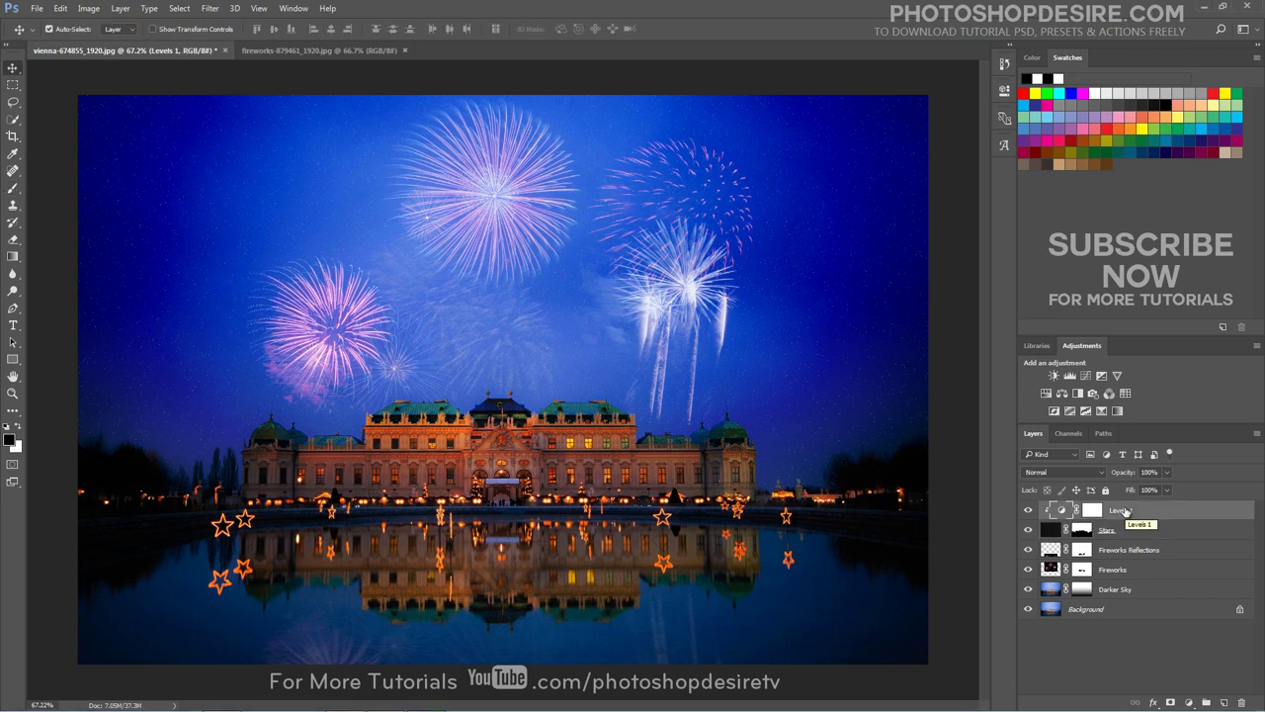
pyautogui.hotkey('ctrl', 'alt', 'shift', 'e')
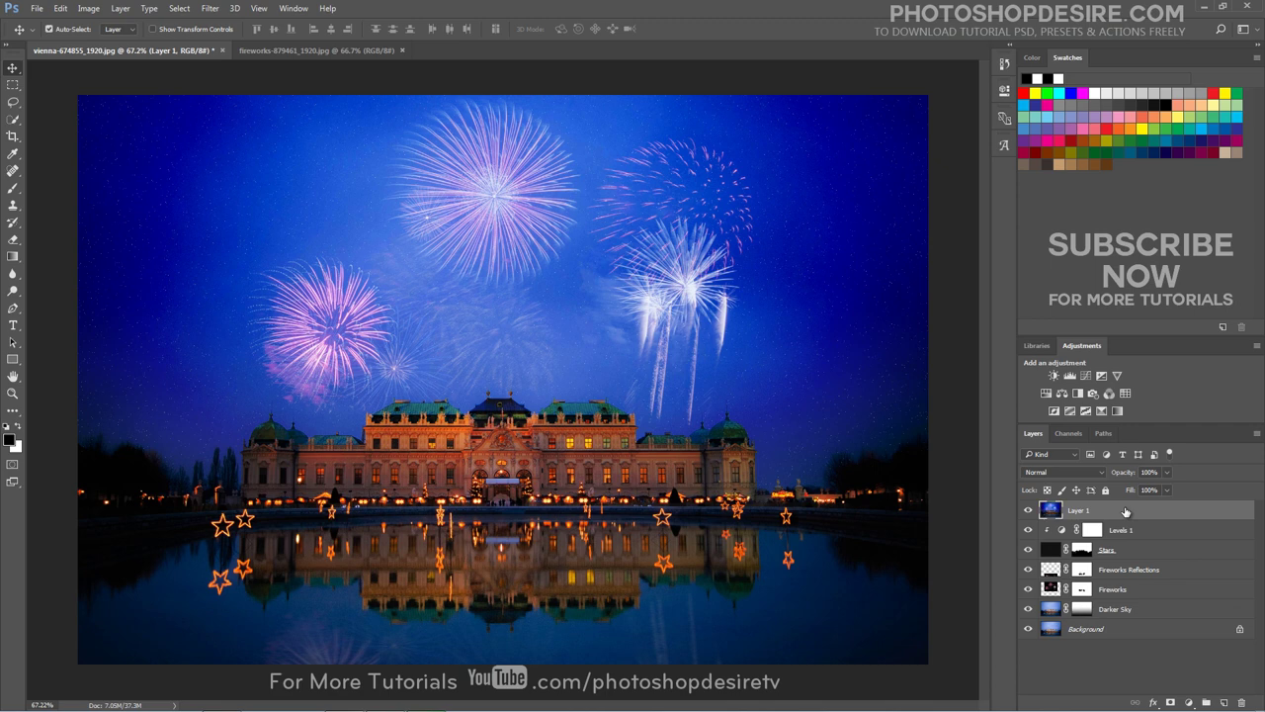
# Step: Convert Layer 1 to a smart object and apply the PSDESIRE - Fantasy Dream Glow preset in the Camera Raw Filter
pyautogui.rightClick(1069, 516)
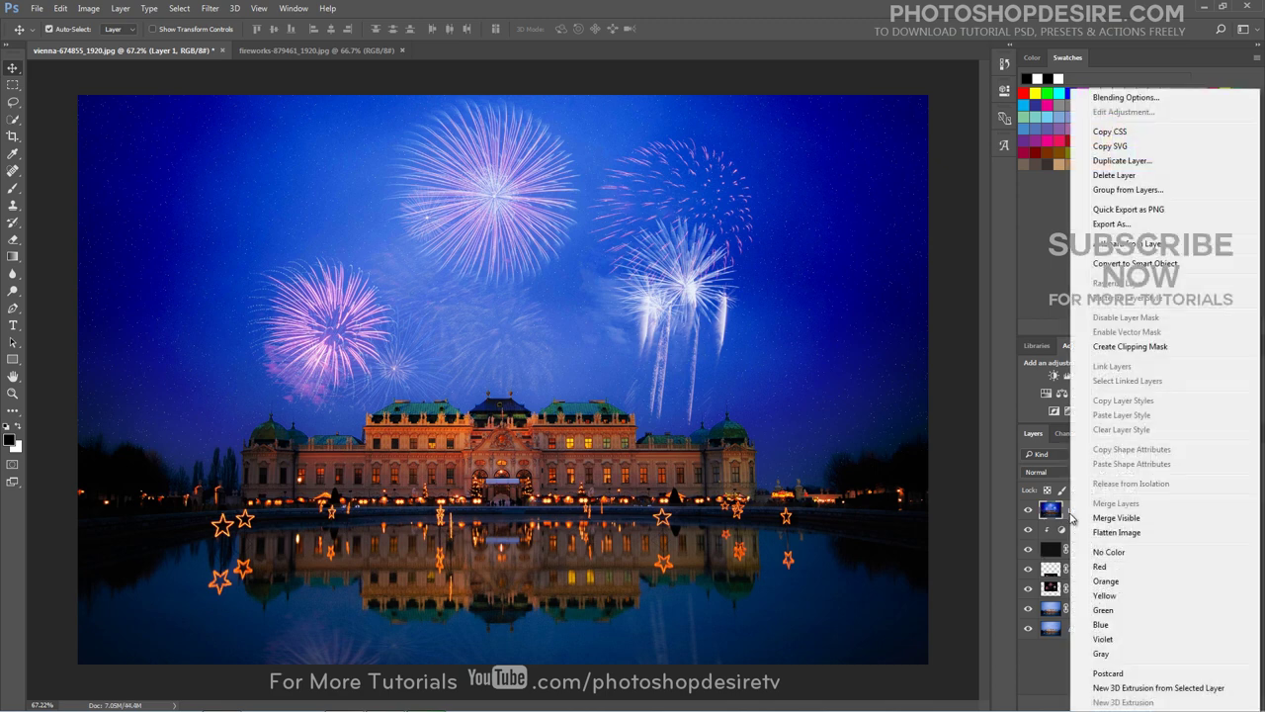
pyautogui.click(843, 344)
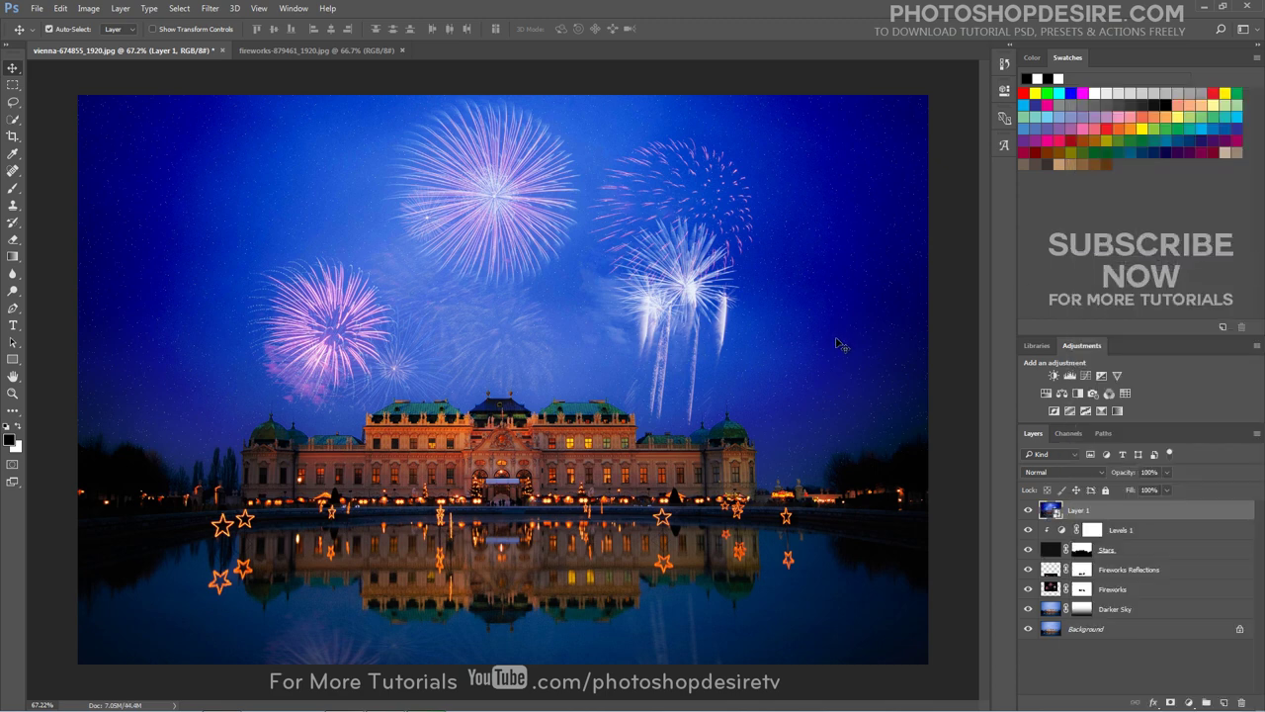
pyautogui.click(209, 9)
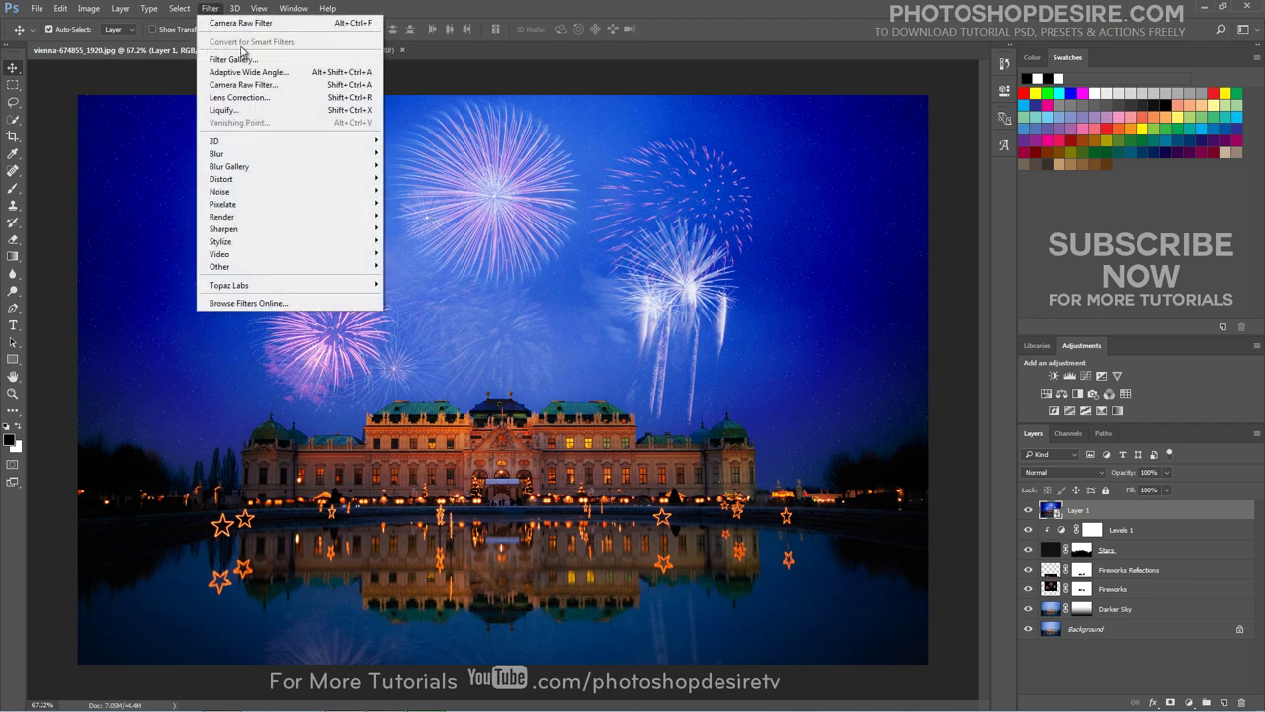
pyautogui.click(299, 84)
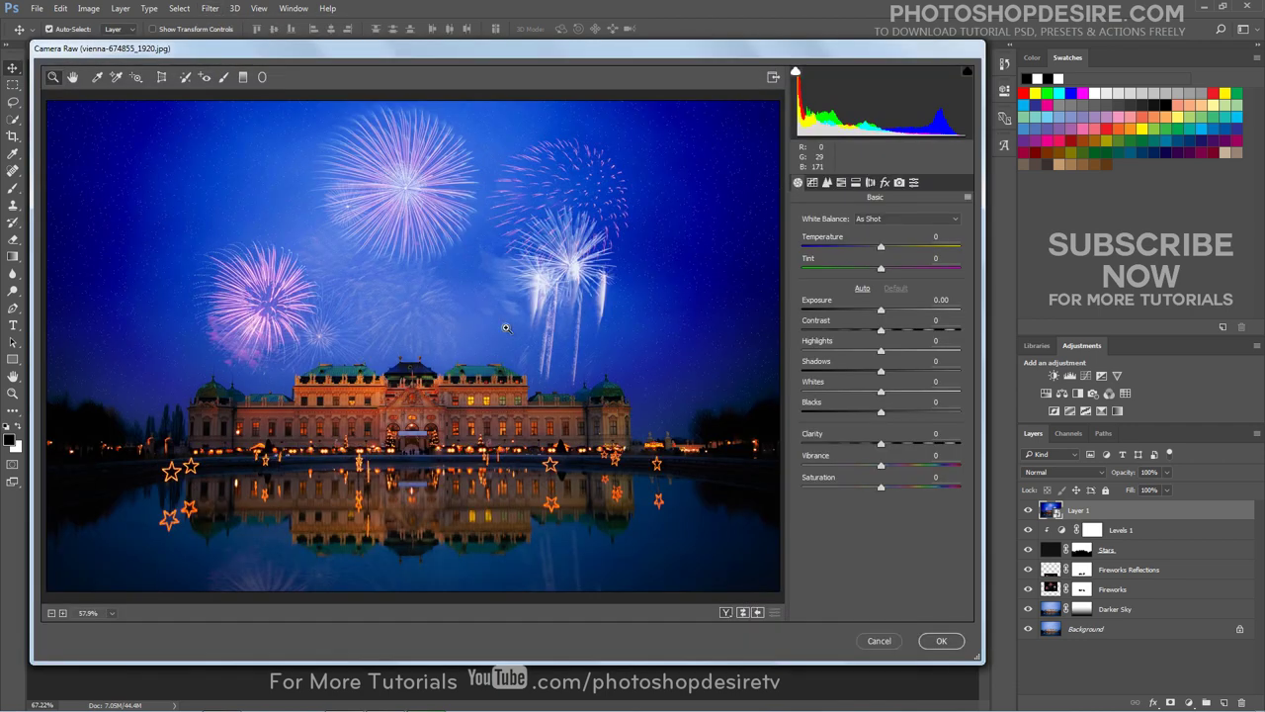
pyautogui.click(915, 182)
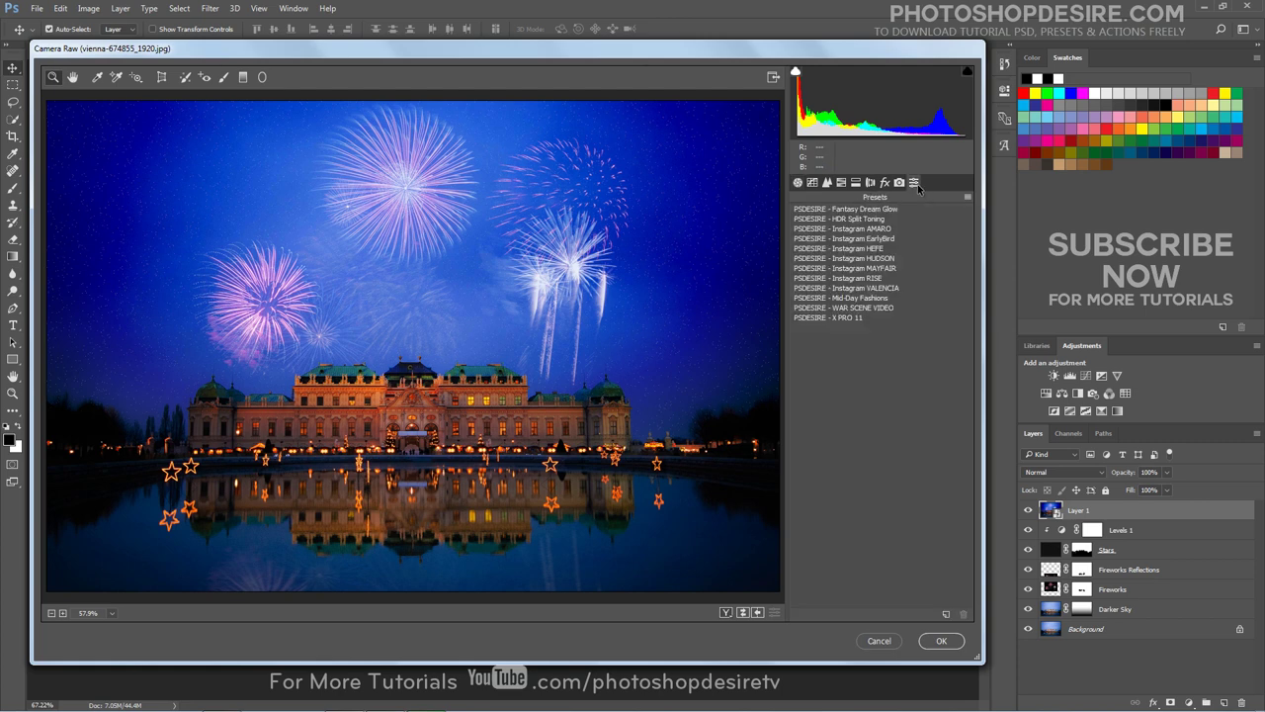
pyautogui.click(862, 211)
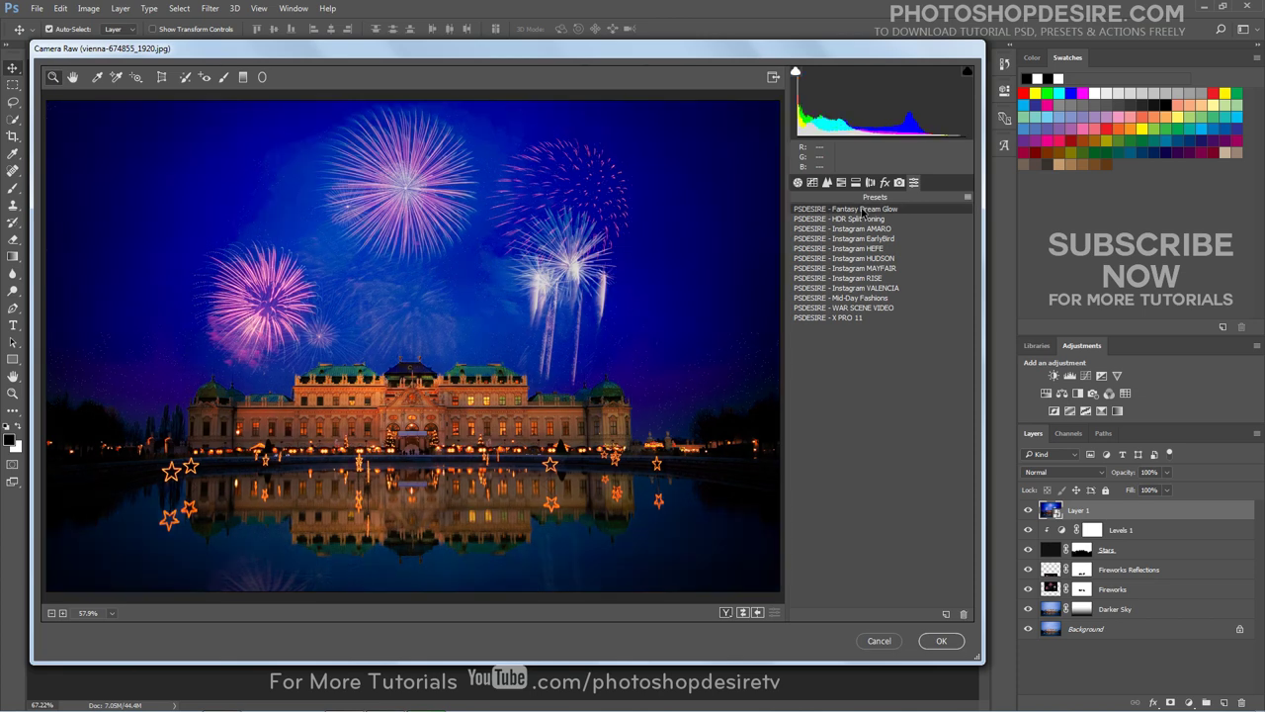
# Step: Set the Camera Raw temperature and tint to 0 and the whites to +23, and apply the filter
pyautogui.click(797, 184)
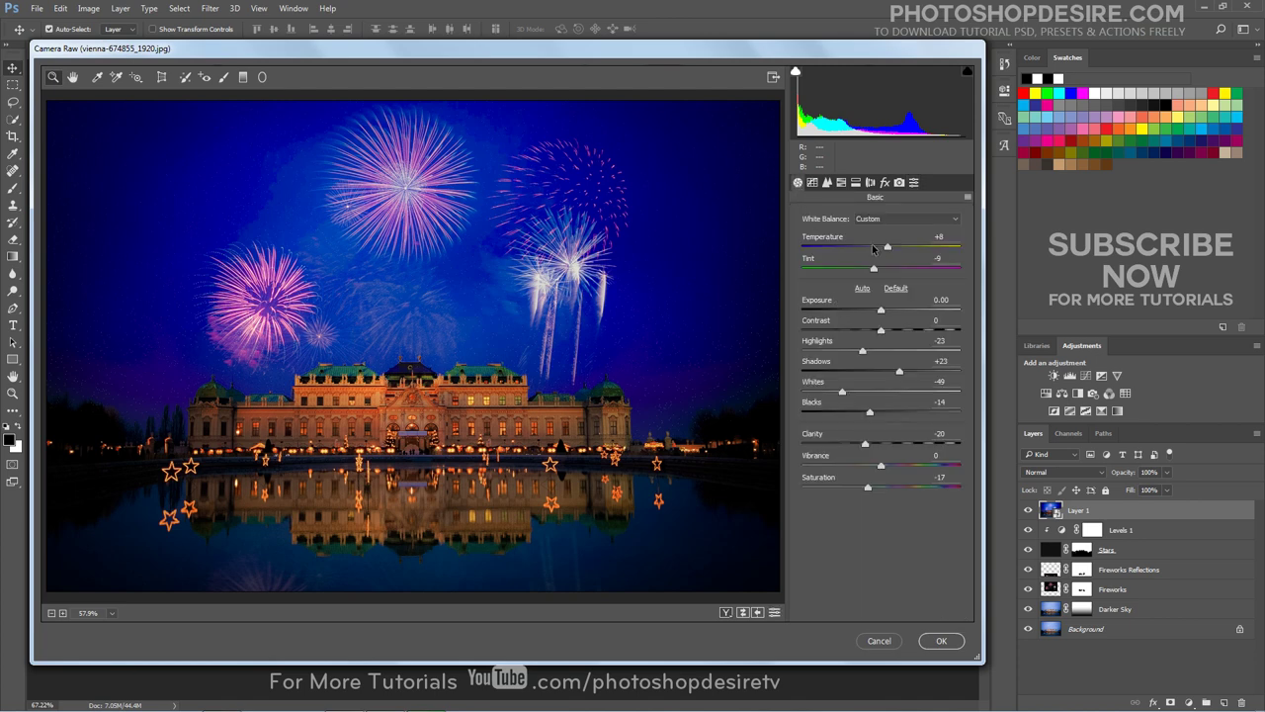
pyautogui.moveTo(886, 247)
pyautogui.mouseDown()
pyautogui.moveTo(843, 249)
pyautogui.moveTo(881, 254)
pyautogui.mouseUp()
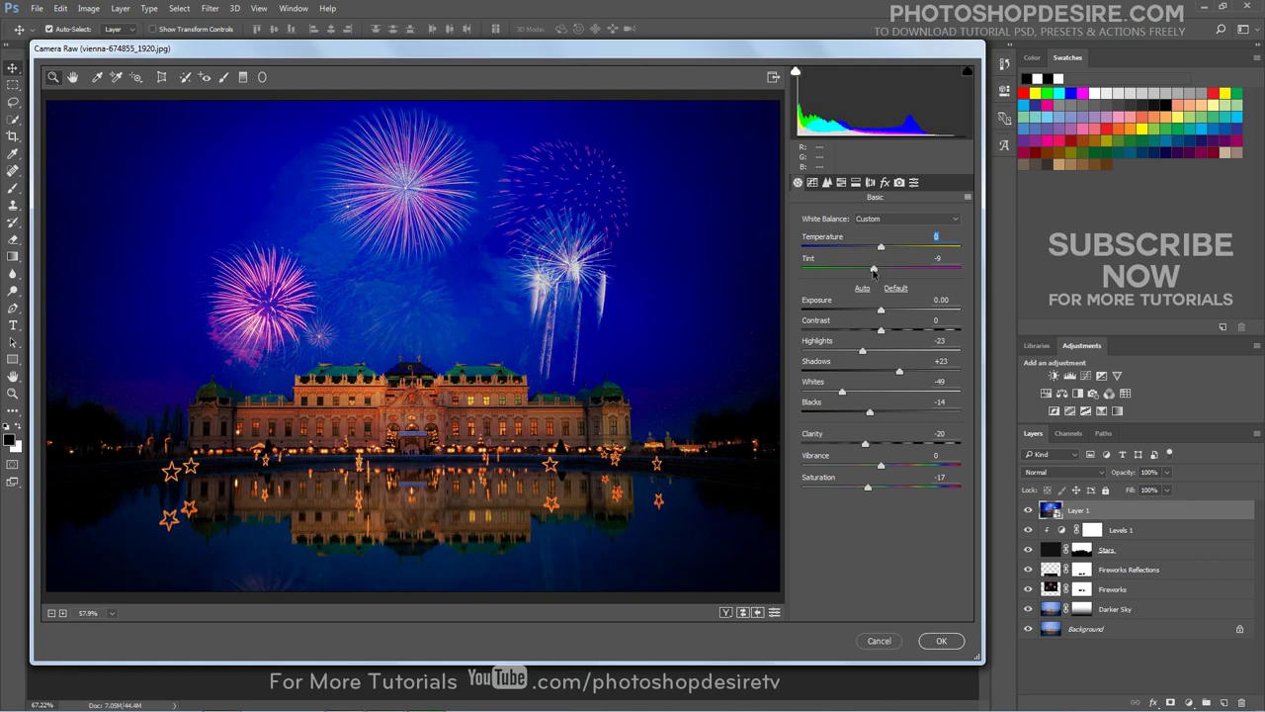
pyautogui.moveTo(876, 269); pyautogui.dragTo(880, 276)
pyautogui.moveTo(844, 393); pyautogui.dragTo(899, 402)
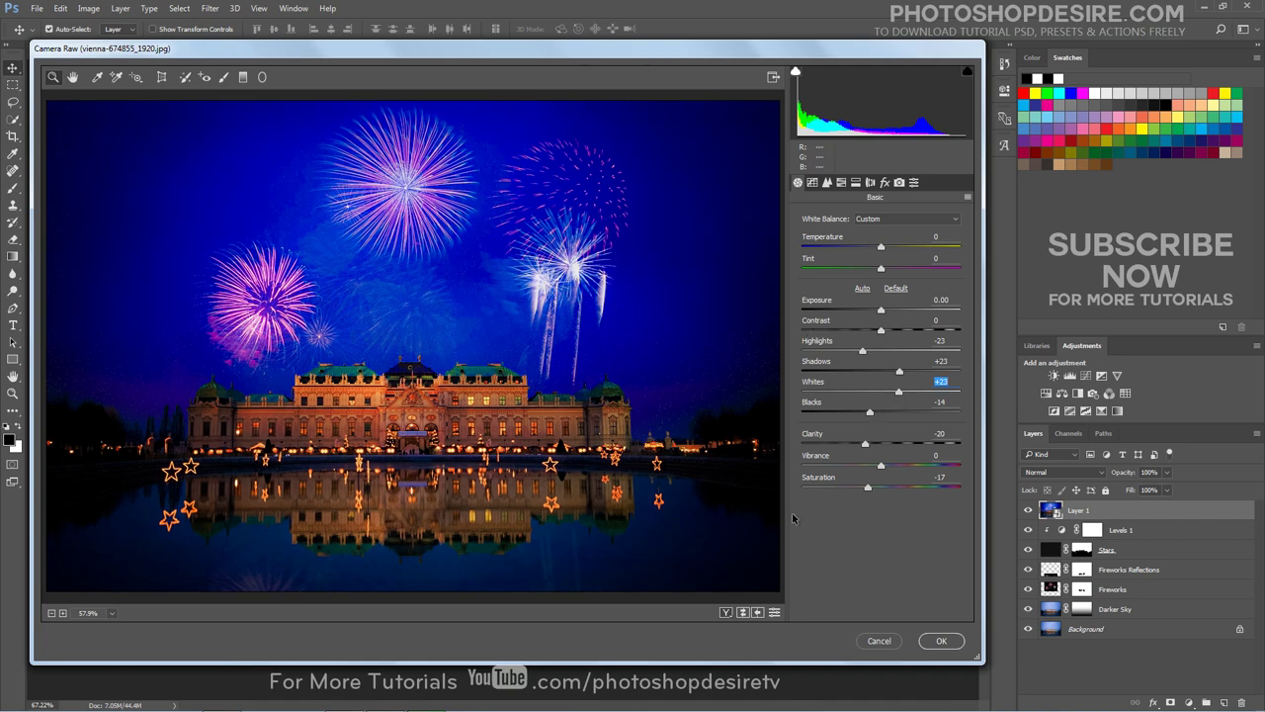
pyautogui.click(941, 641)
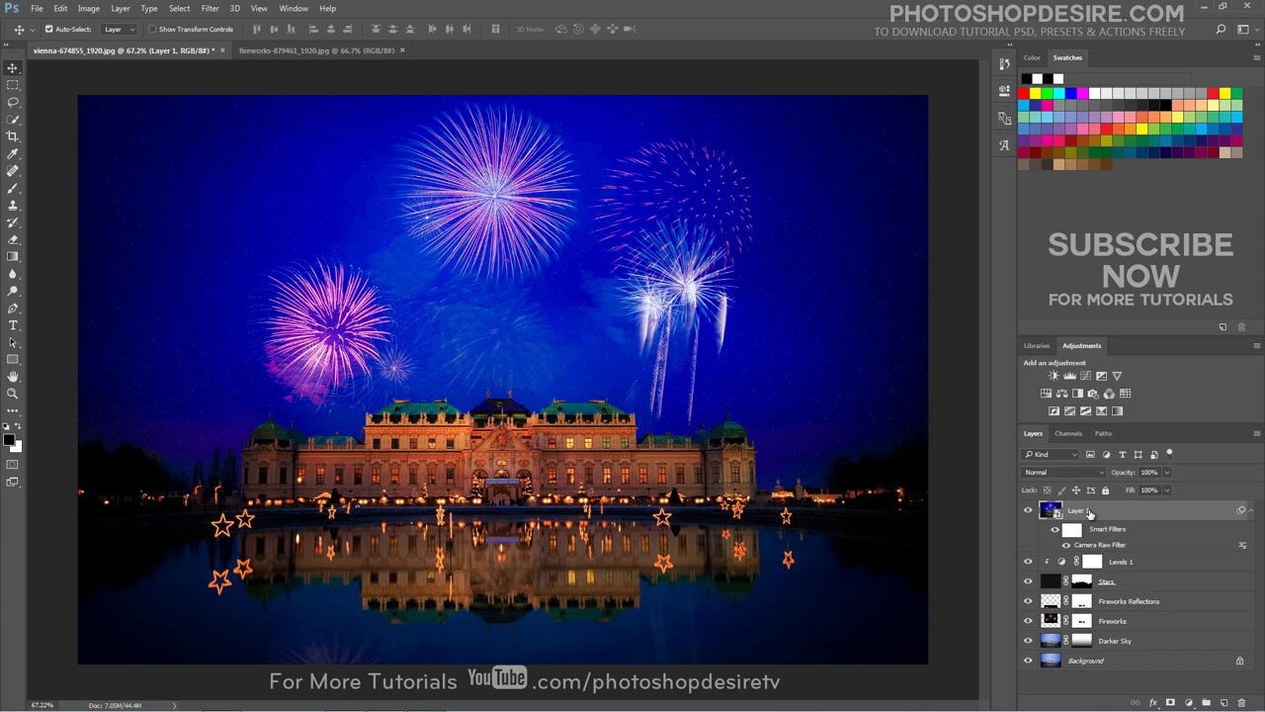
# Step: Lower Layer 1's opacity to 65% and hide and show the layer to compare the filter's effect
pyautogui.moveTo(1120, 472); pyautogui.dragTo(1098, 473)
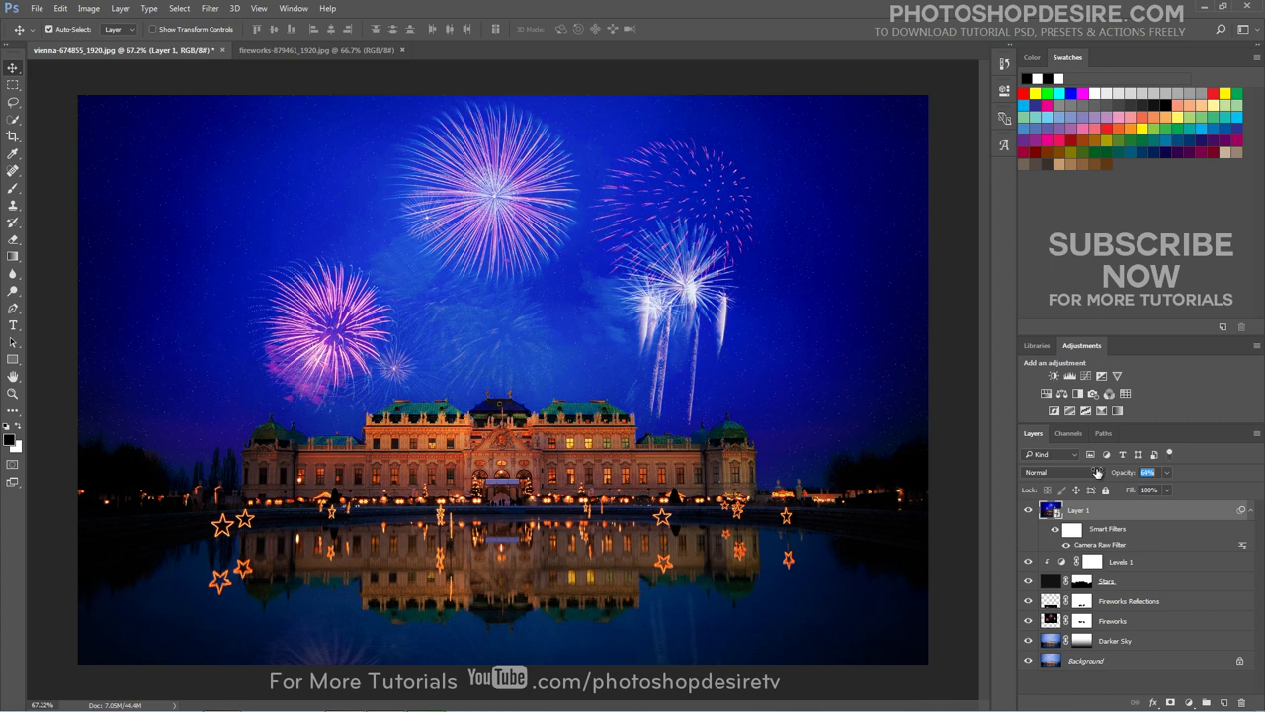
pyautogui.click(1028, 510)
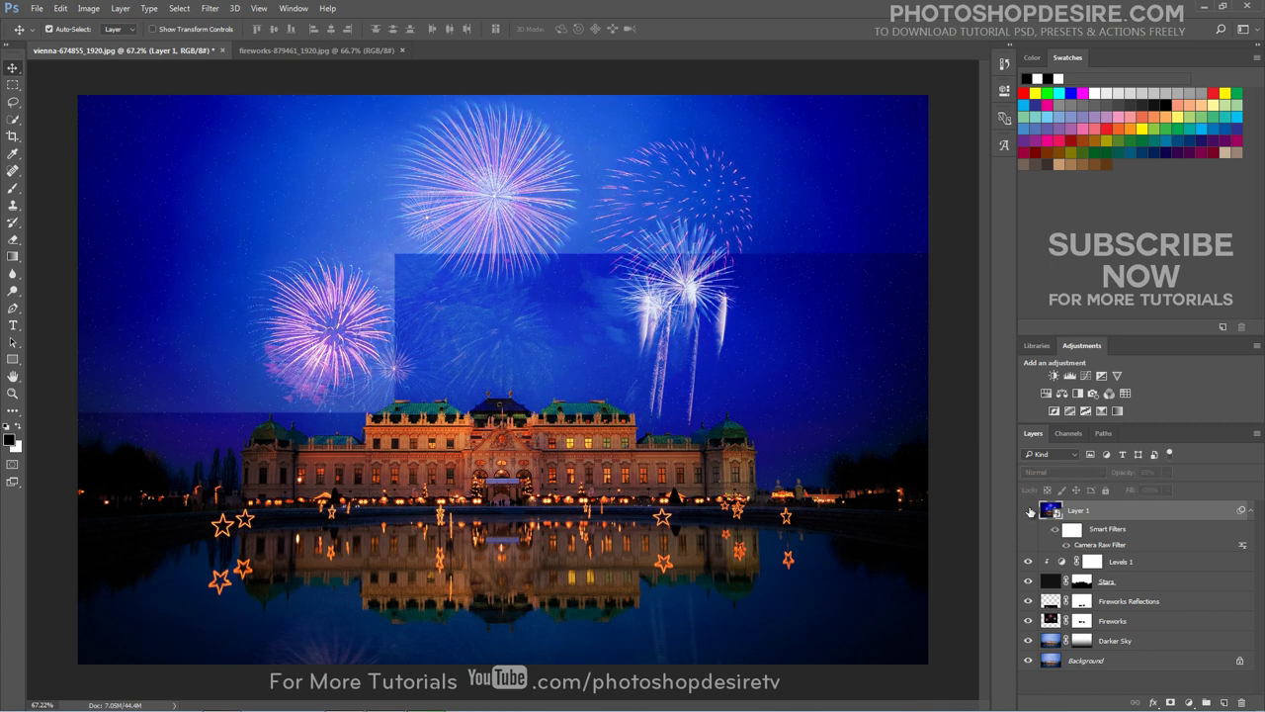
pyautogui.click(1028, 510)
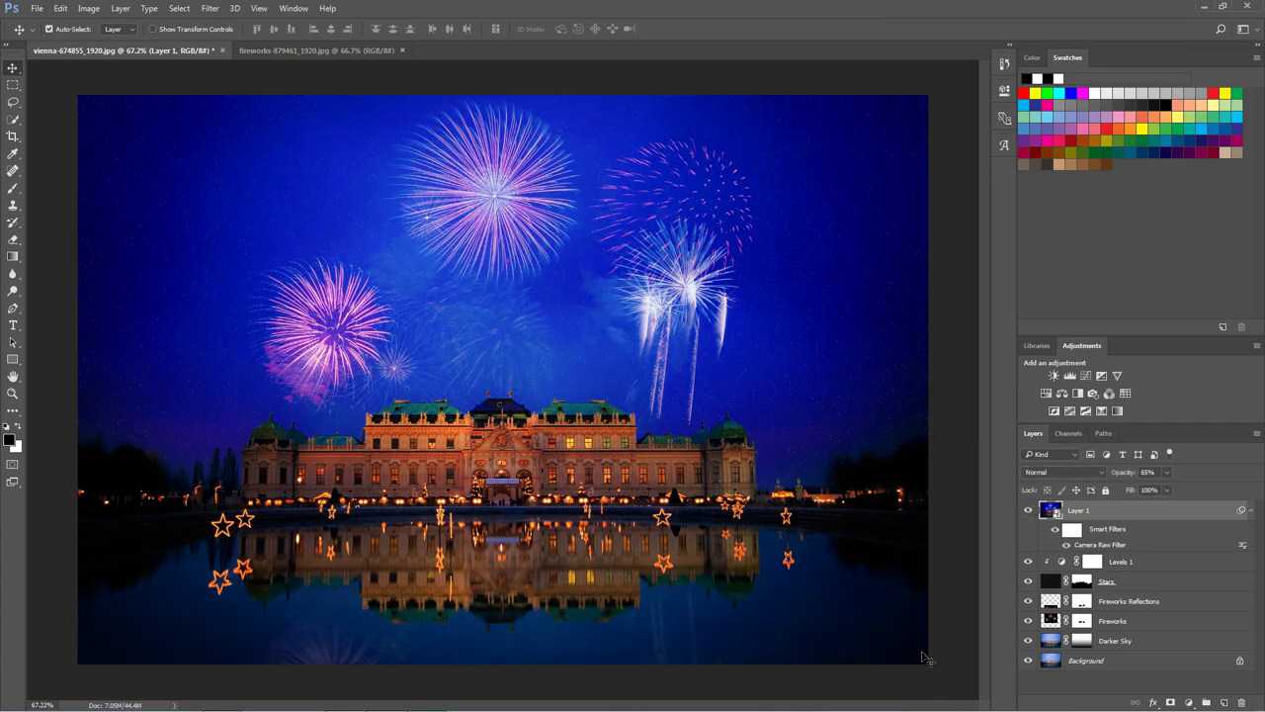
# Step: Compare the original Background photo with the finished composite by repeatedly hiding and restoring all the other layers
pyautogui.keyDown('alt'); pyautogui.click(1028, 661); pyautogui.keyUp('alt')
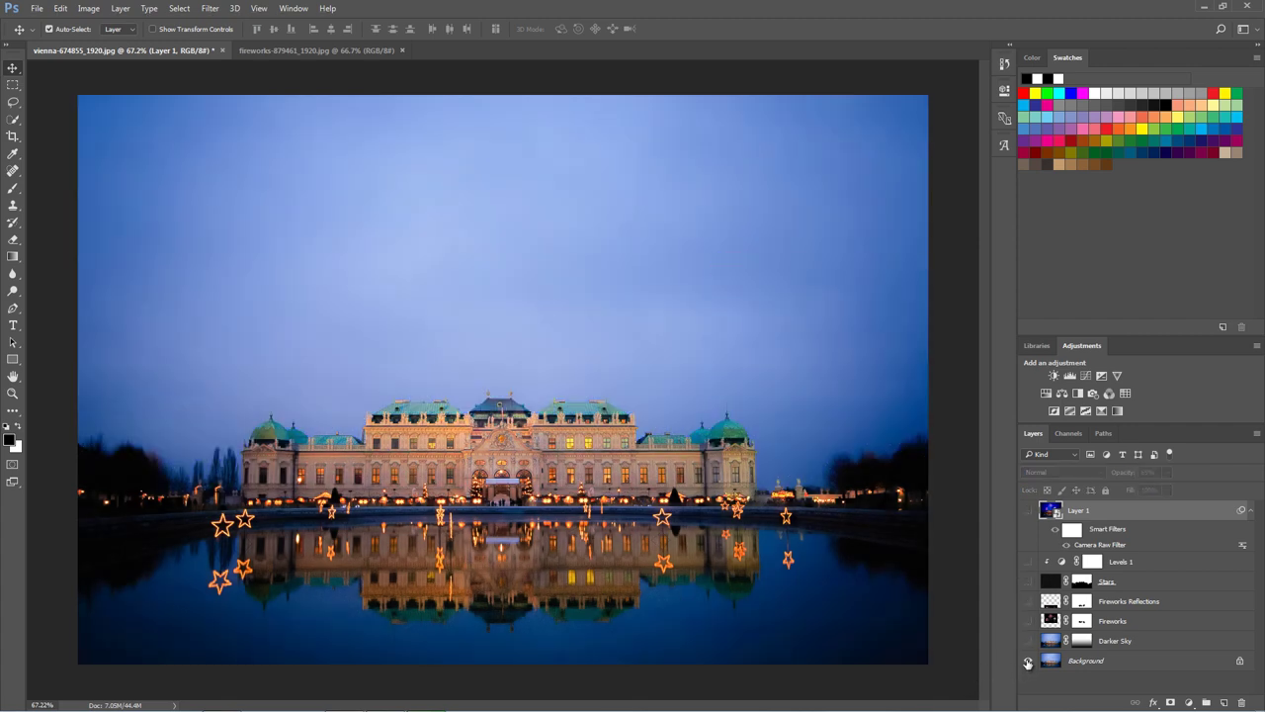
pyautogui.keyDown('alt'); pyautogui.click(1028, 660); pyautogui.keyUp('alt')
pyautogui.keyDown('alt'); pyautogui.click(1028, 660); pyautogui.keyUp('alt')
pyautogui.keyDown('alt'); pyautogui.click(1028, 660); pyautogui.keyUp('alt')
pyautogui.keyDown('alt'); pyautogui.click(1028, 660); pyautogui.keyUp('alt')
pyautogui.keyDown('alt'); pyautogui.click(1028, 661); pyautogui.keyUp('alt')
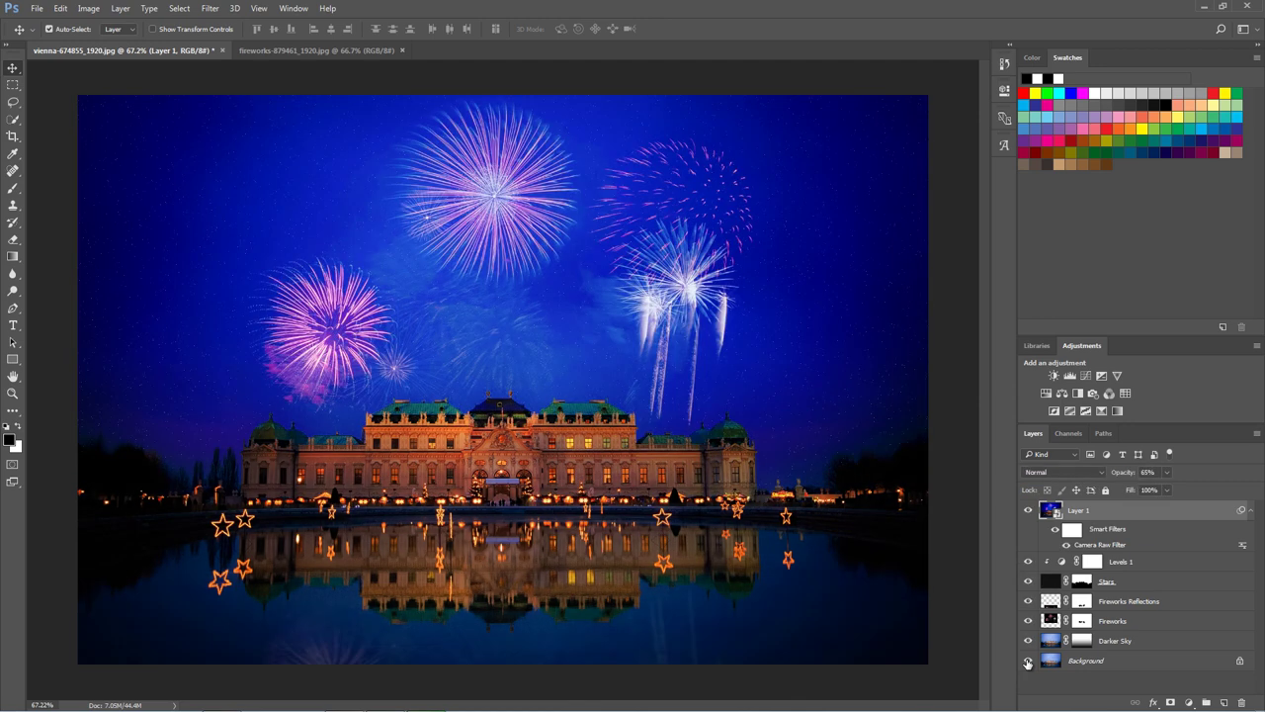